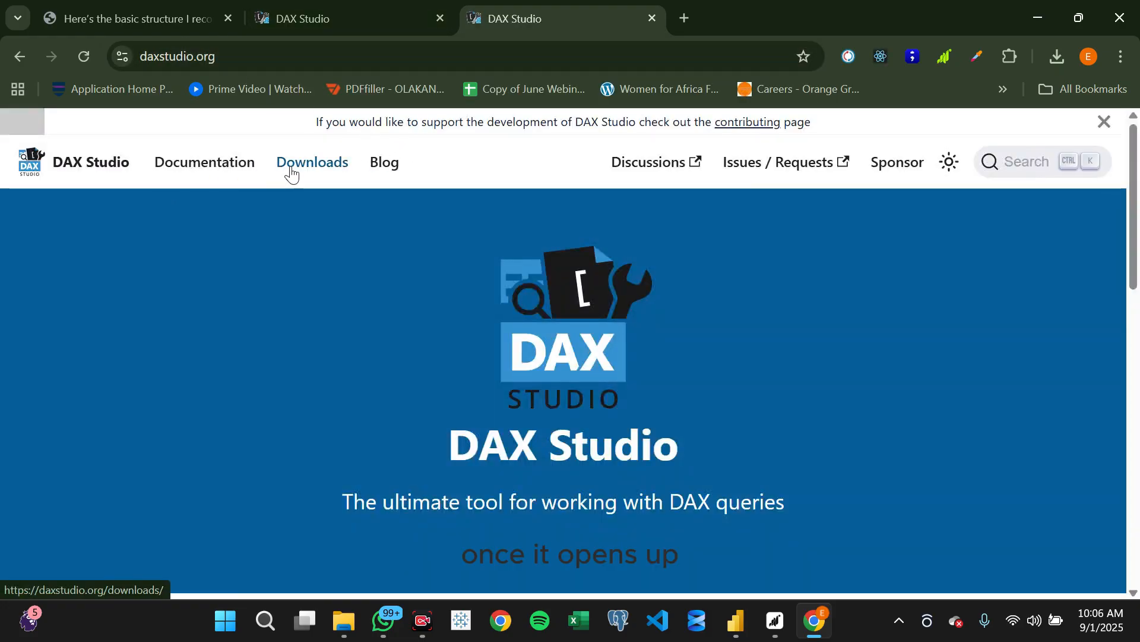
- Open the DAX Studio website's downloads page, and launch the installed DAX Studio app
left_click(309, 169)
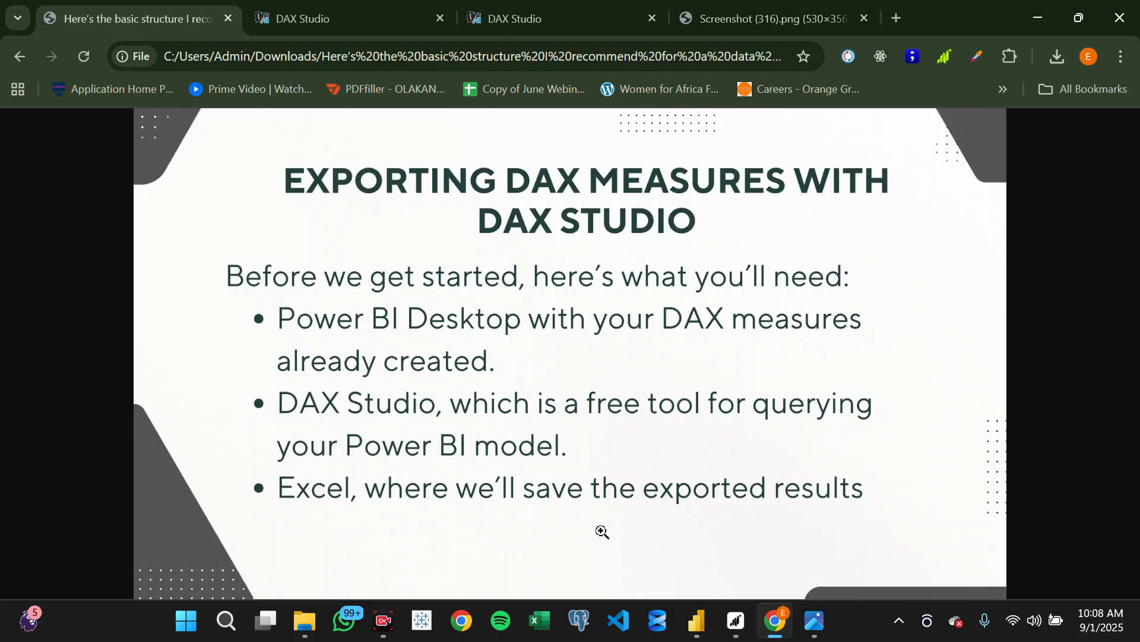
left_click(229, 631)
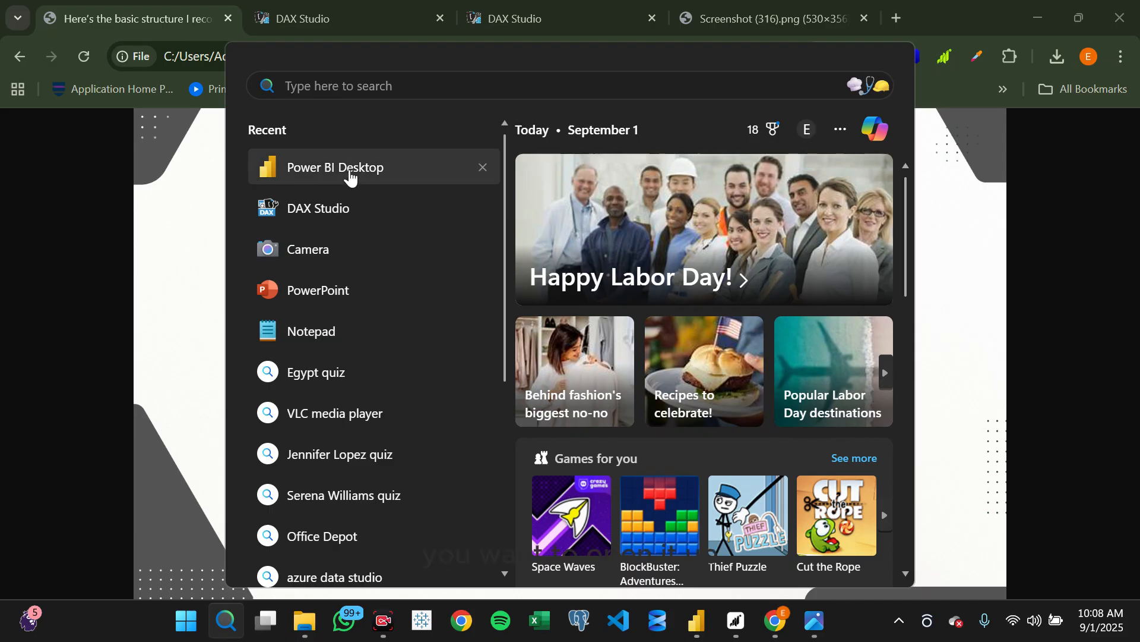
type("dax Studio")
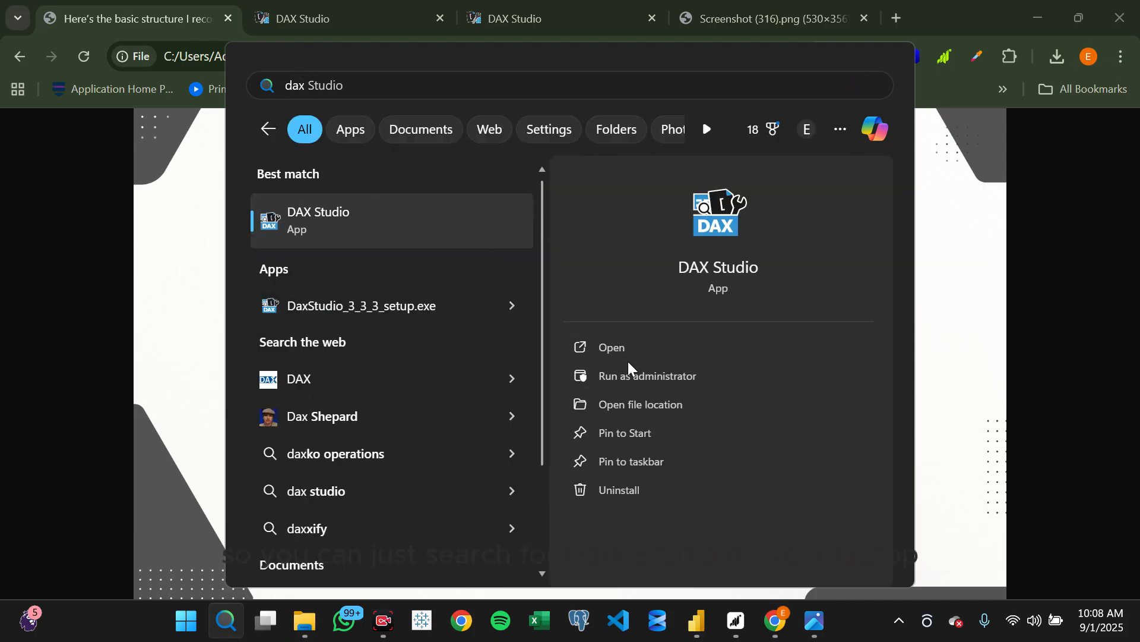
left_click(625, 350)
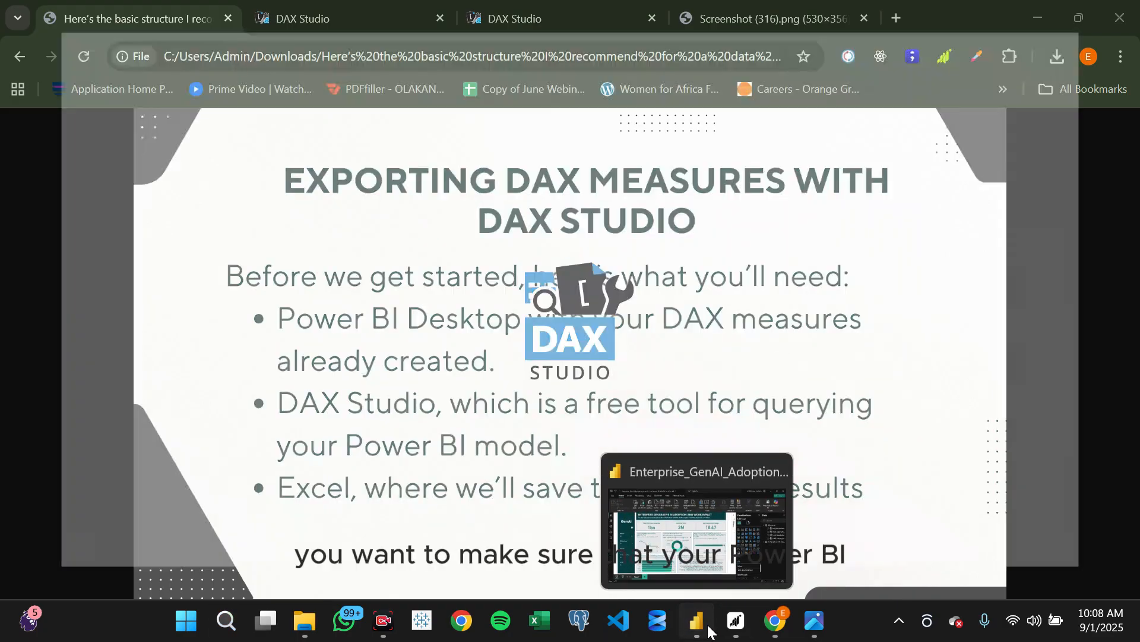
- Switch to Power BI Desktop, review the formulas of the measures in the _Measures table, and return to the report
left_click(708, 629)
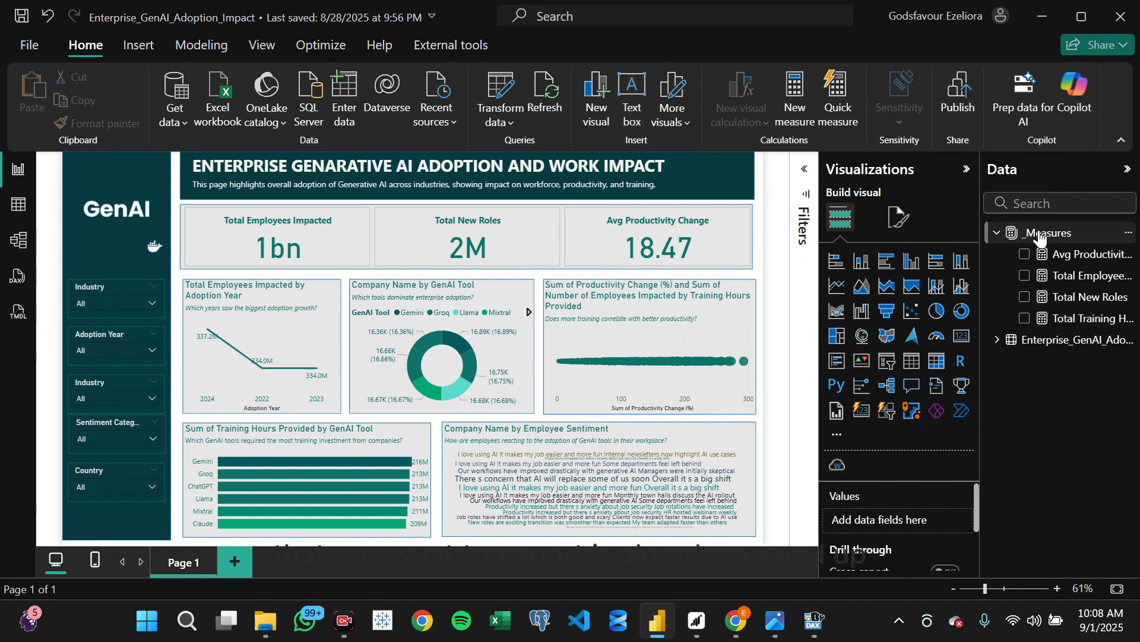
left_click(17, 203)
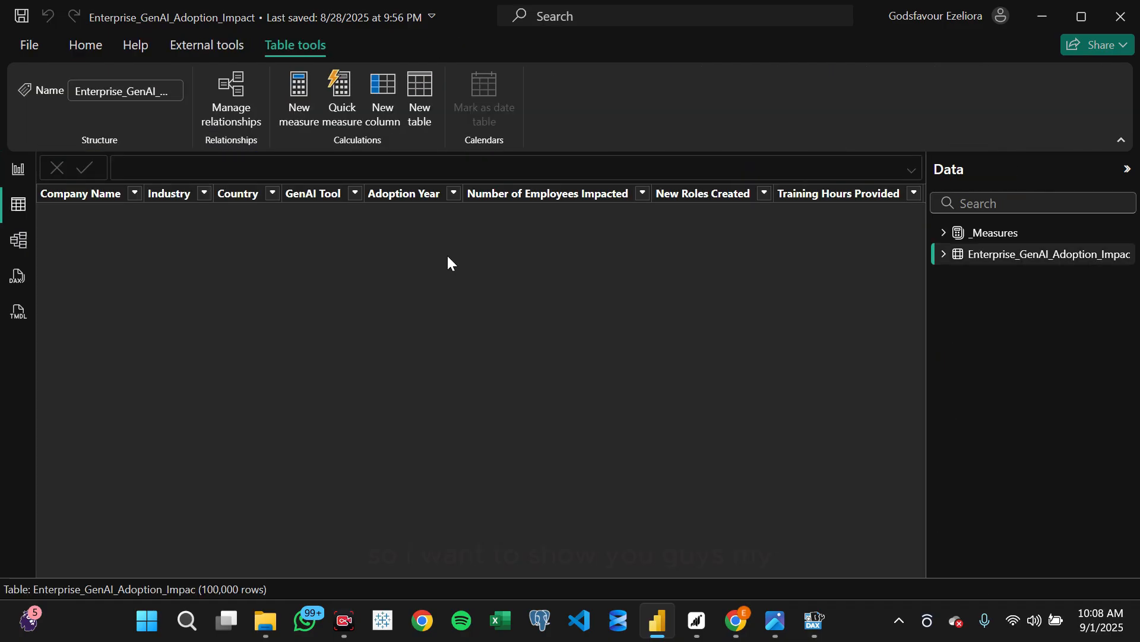
left_click(944, 236)
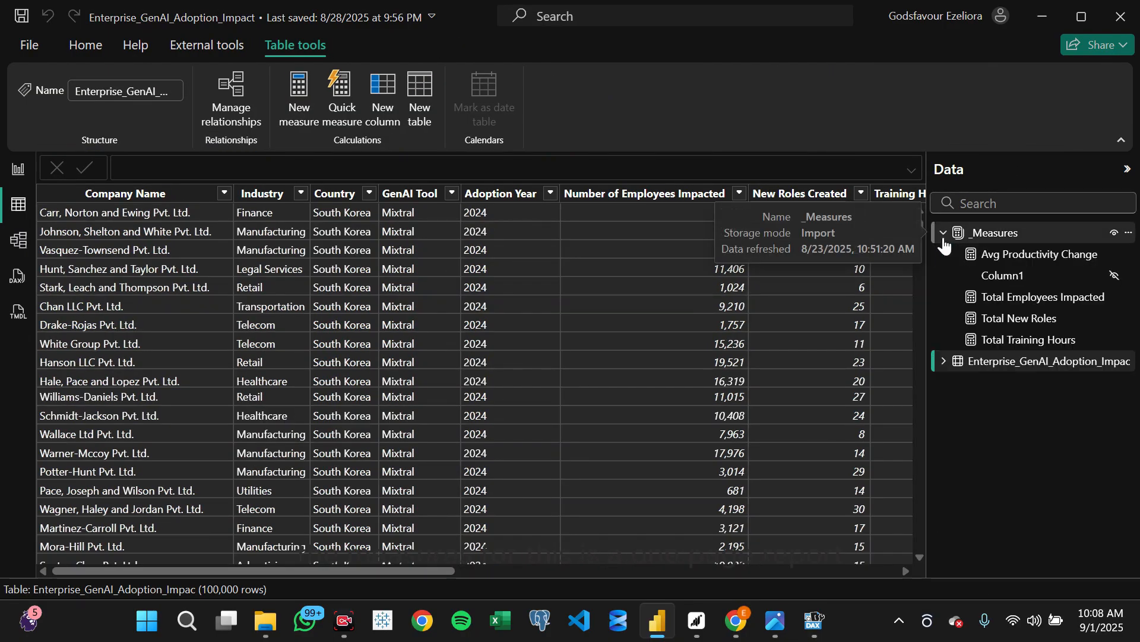
left_click(1008, 262)
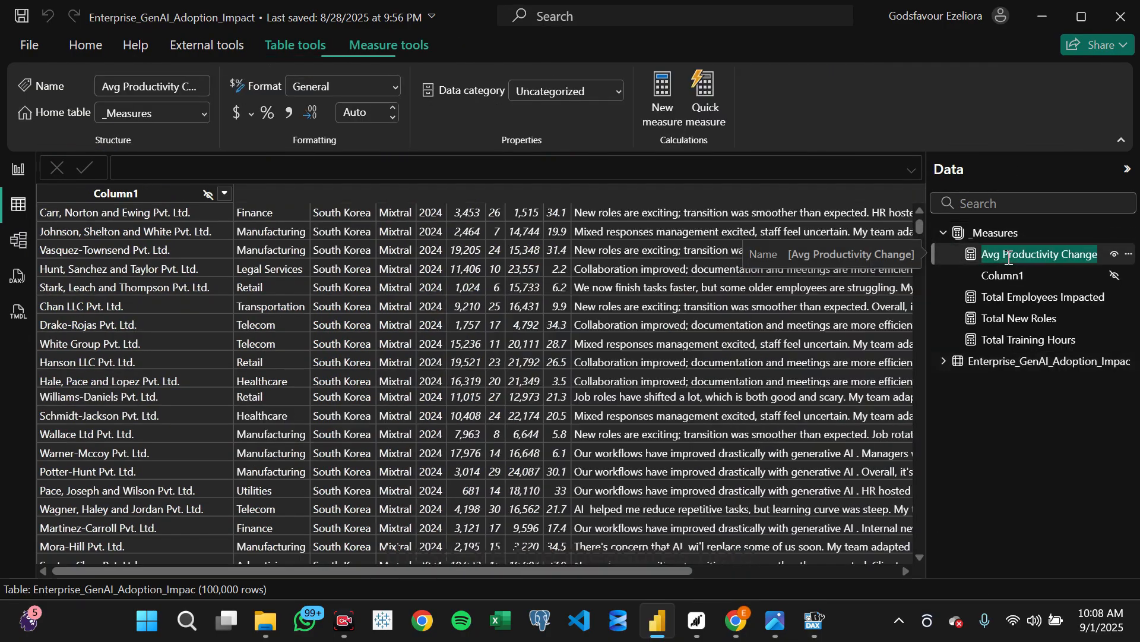
left_click(1008, 306)
left_click(1018, 335)
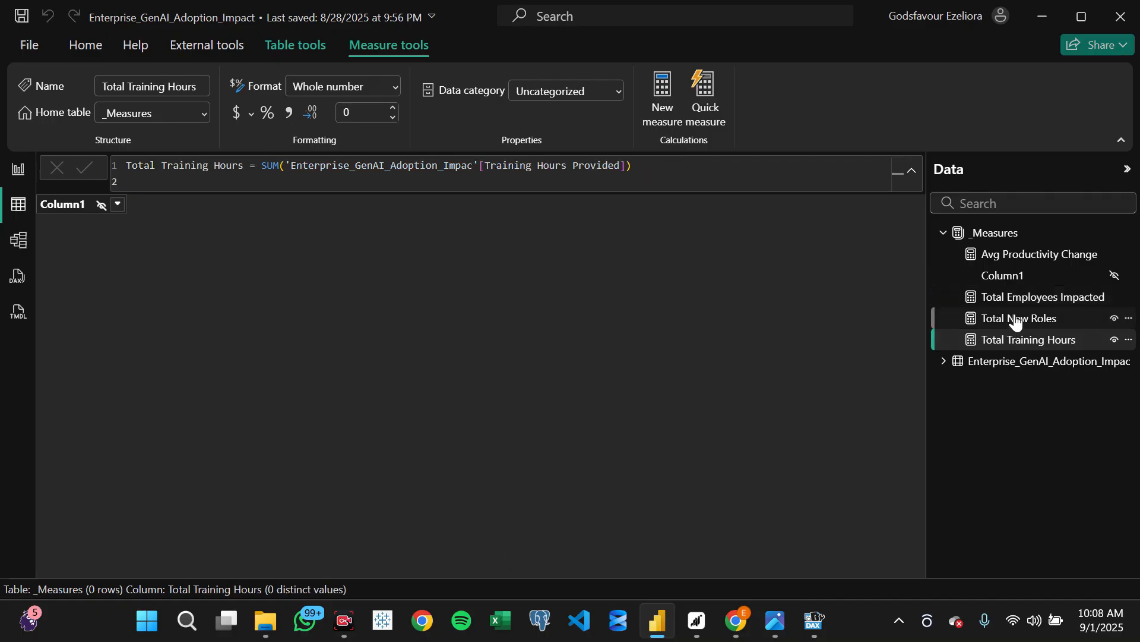
left_click(1016, 318)
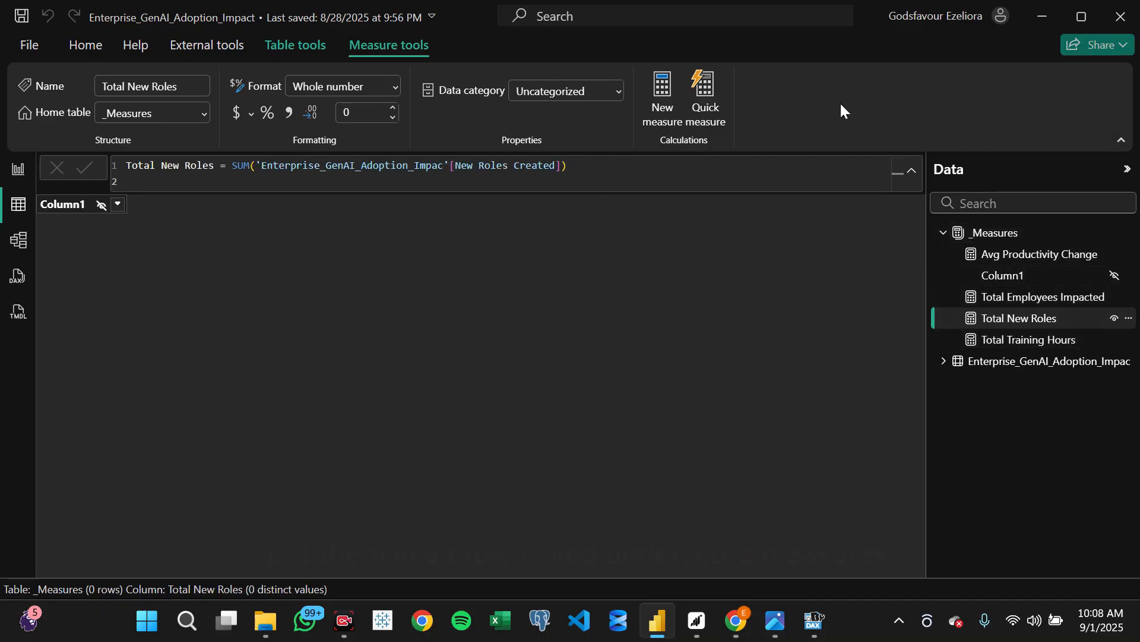
left_click(12, 169)
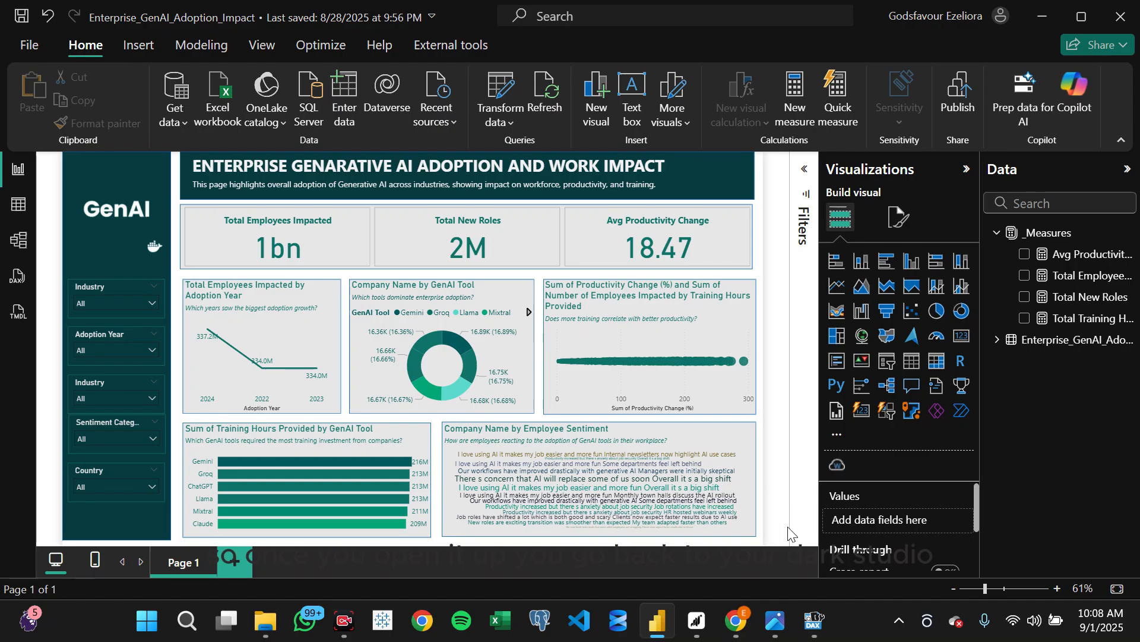
- Switch to DAX Studio, connect it to the Power BI model Enterprise_GenAI_Adoption_Impact and dismiss the query introduction
left_click(809, 620)
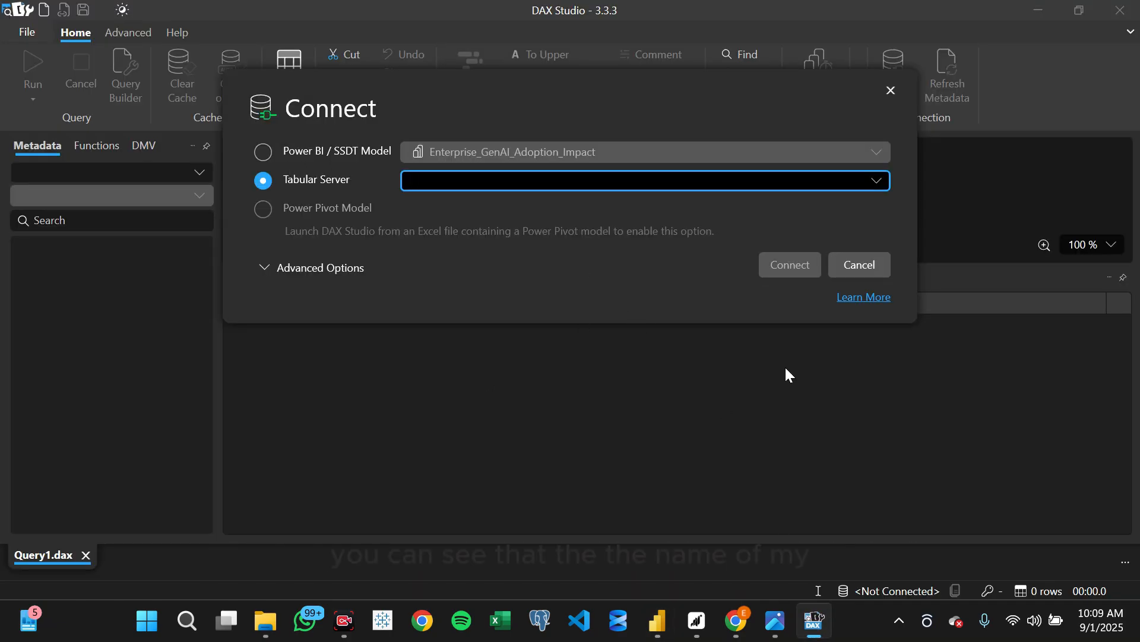
left_click(657, 621)
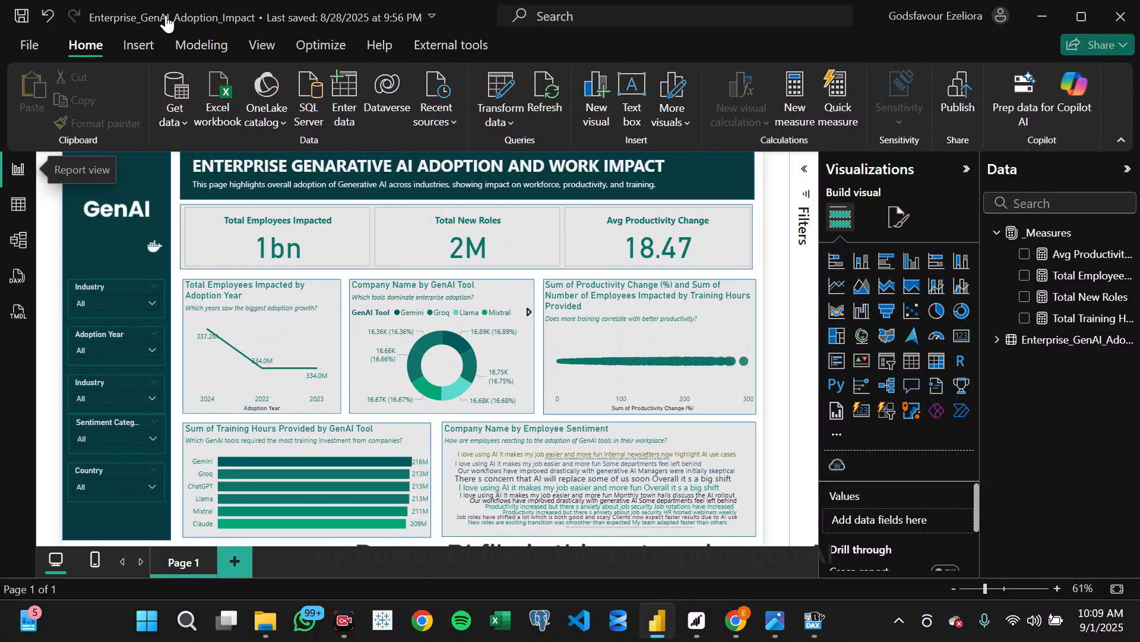
left_click(820, 621)
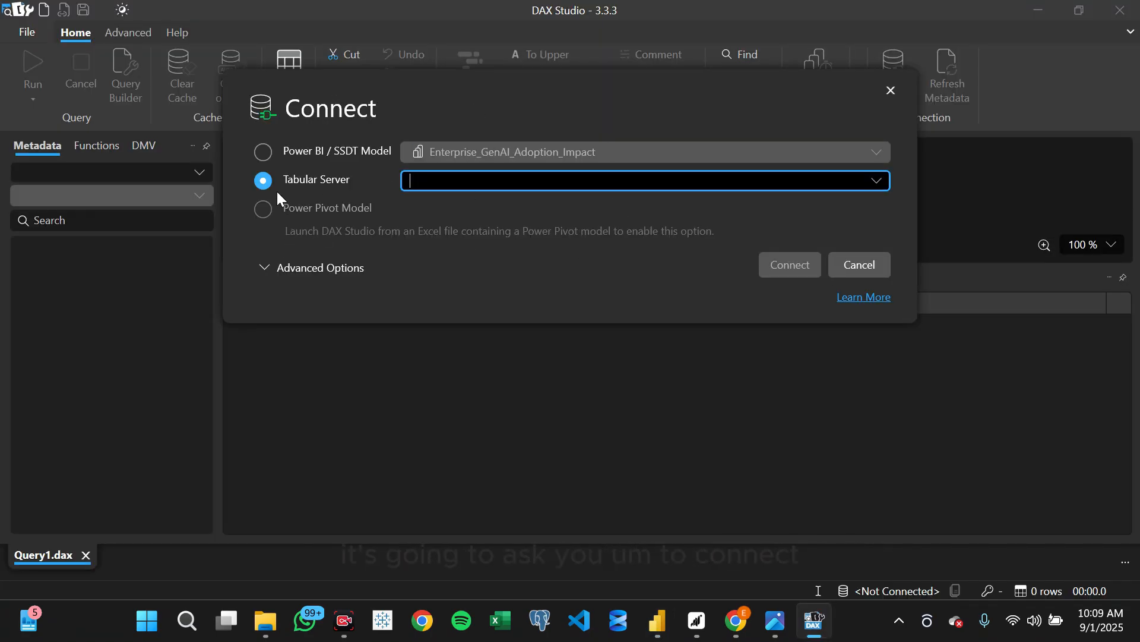
left_click(261, 155)
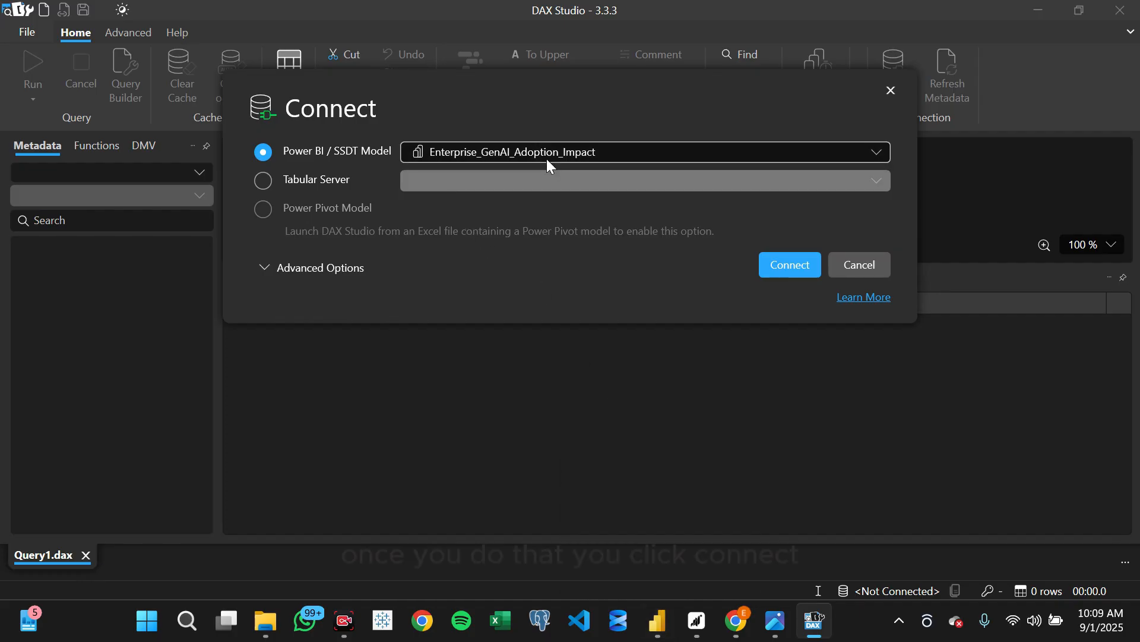
left_click(792, 270)
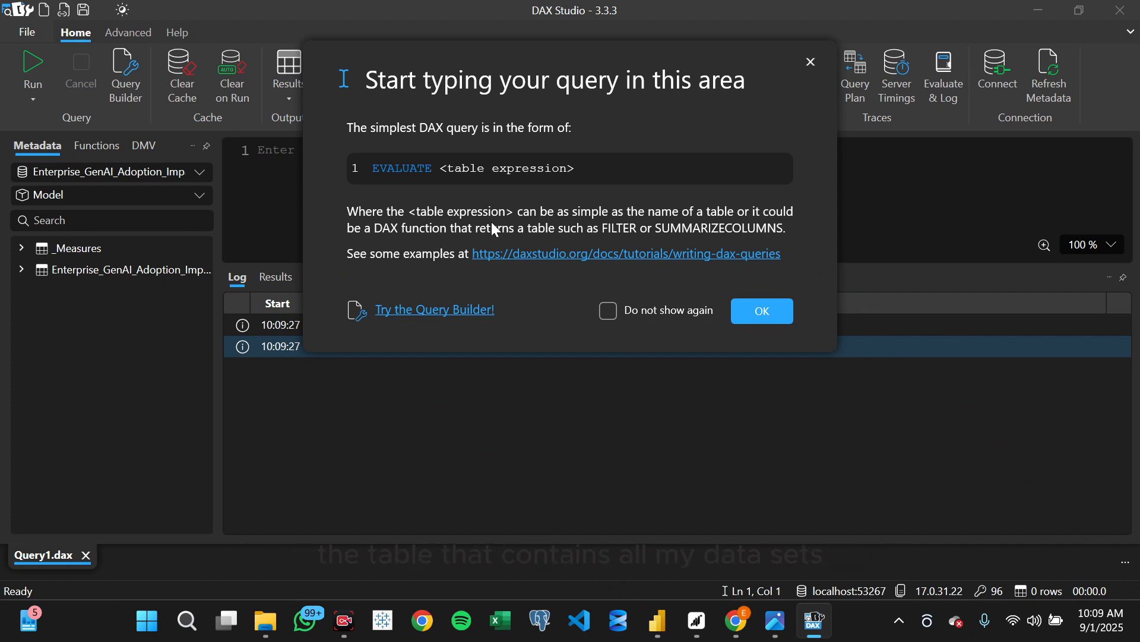
left_click(811, 60)
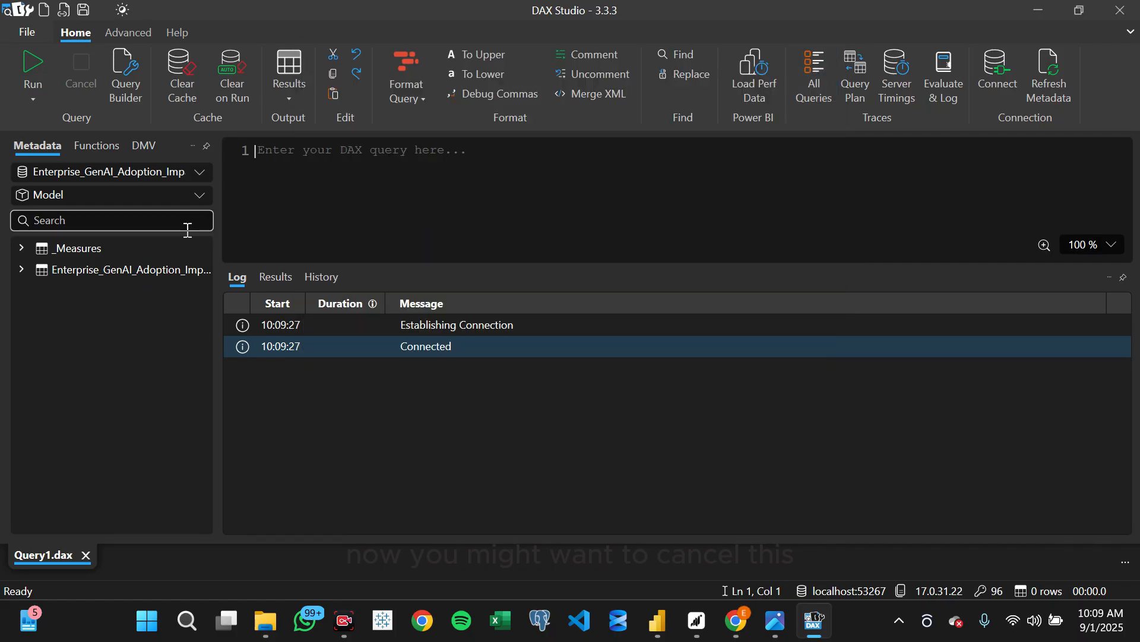
- Search the connected model's metadata for "measures"
left_click(116, 221)
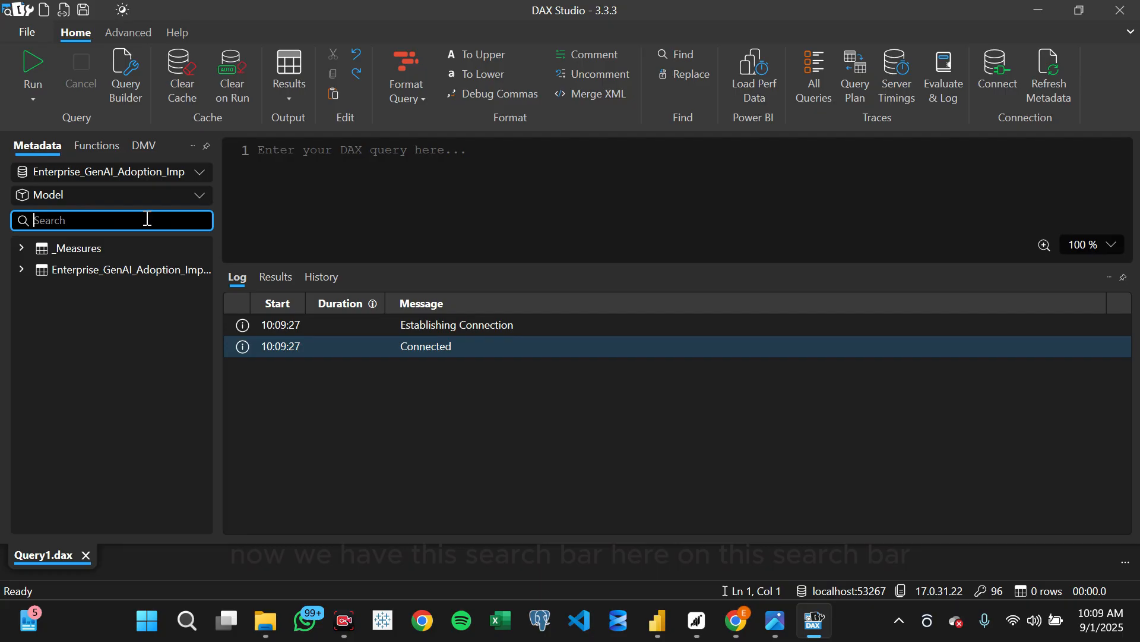
type("measures")
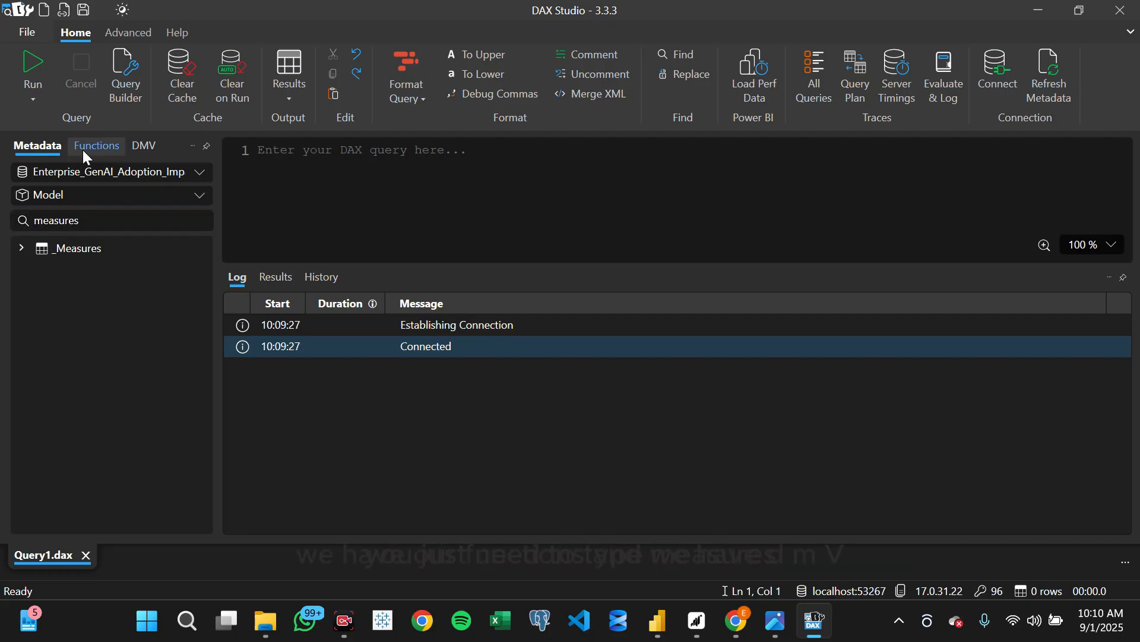
- Find TMSCHEMA_MEASURES among the DMVs by searching for "measures", and run a query selecting everything from it
left_click(85, 149)
left_click(149, 144)
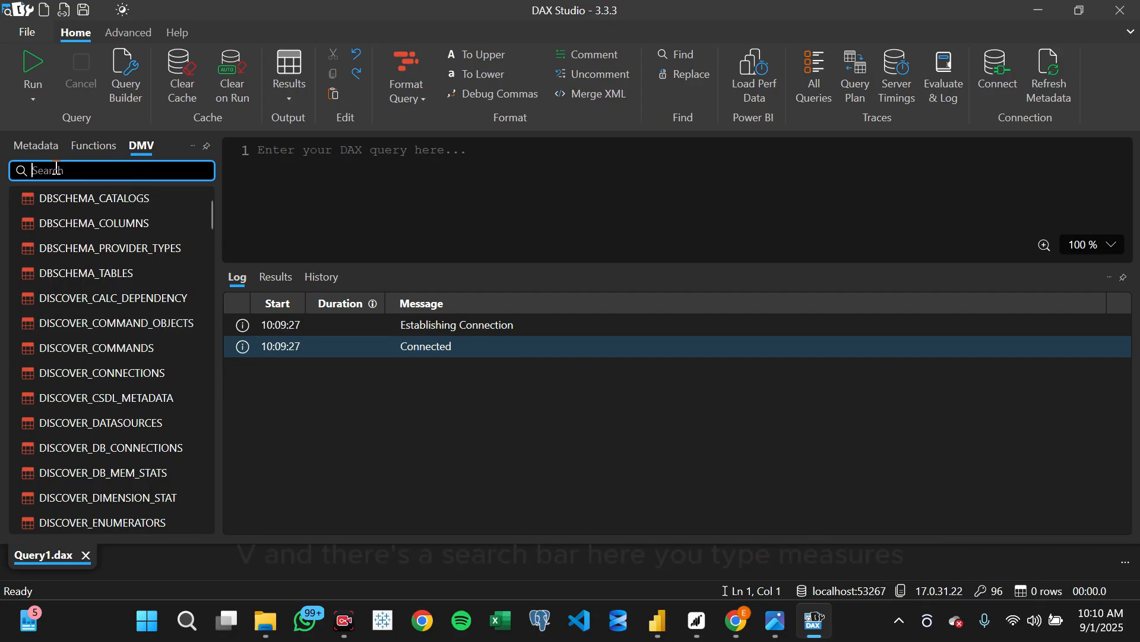
type("measu")
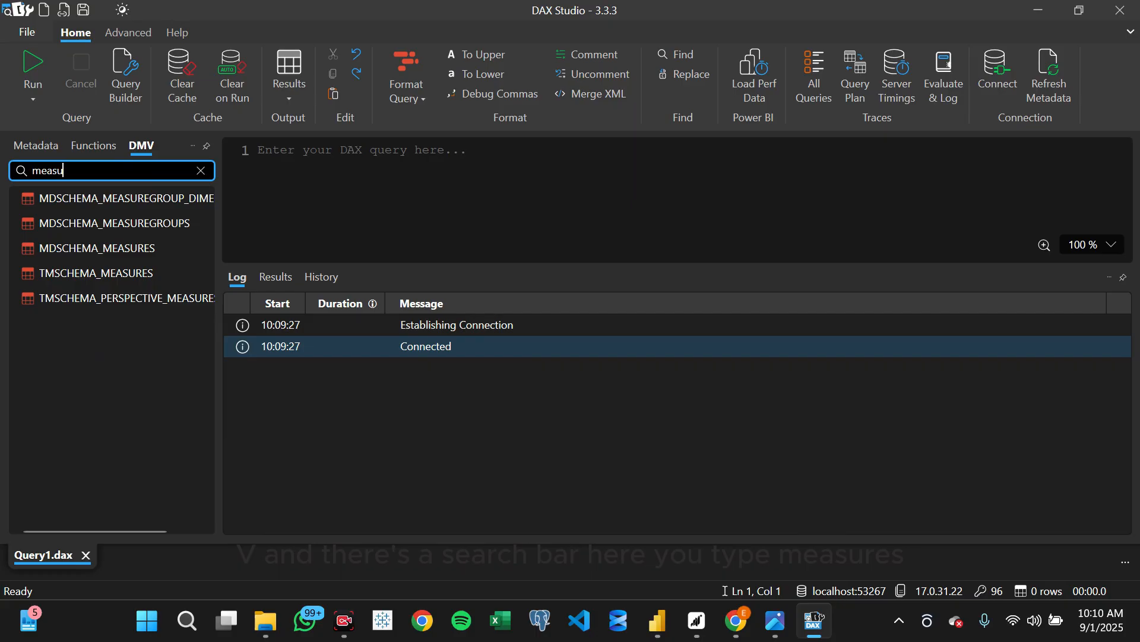
type("res")
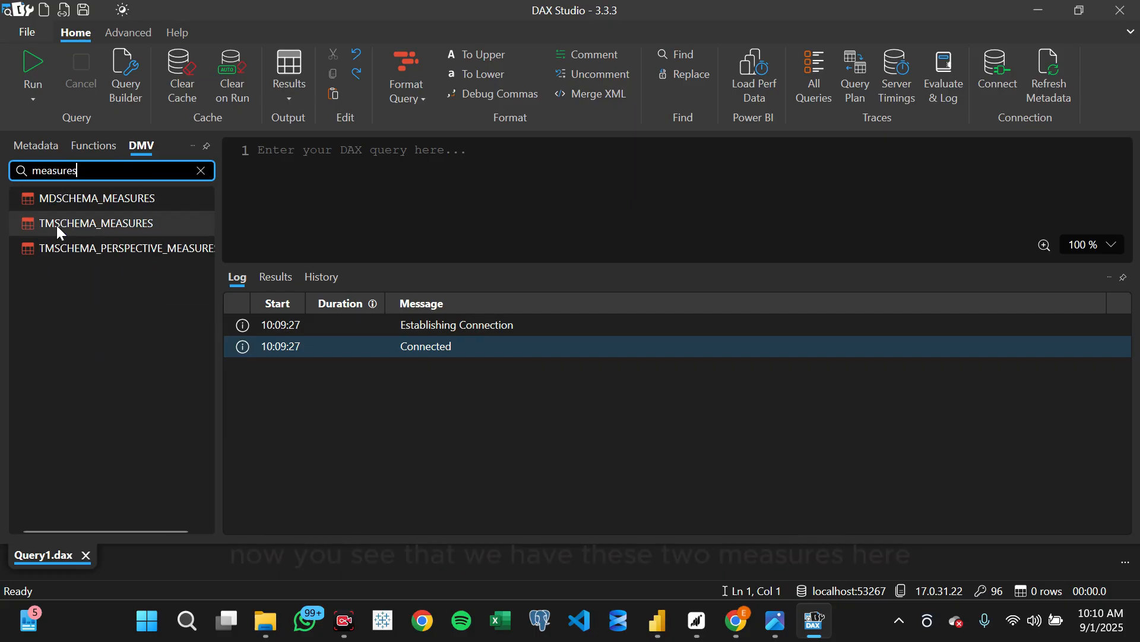
double_click(94, 225)
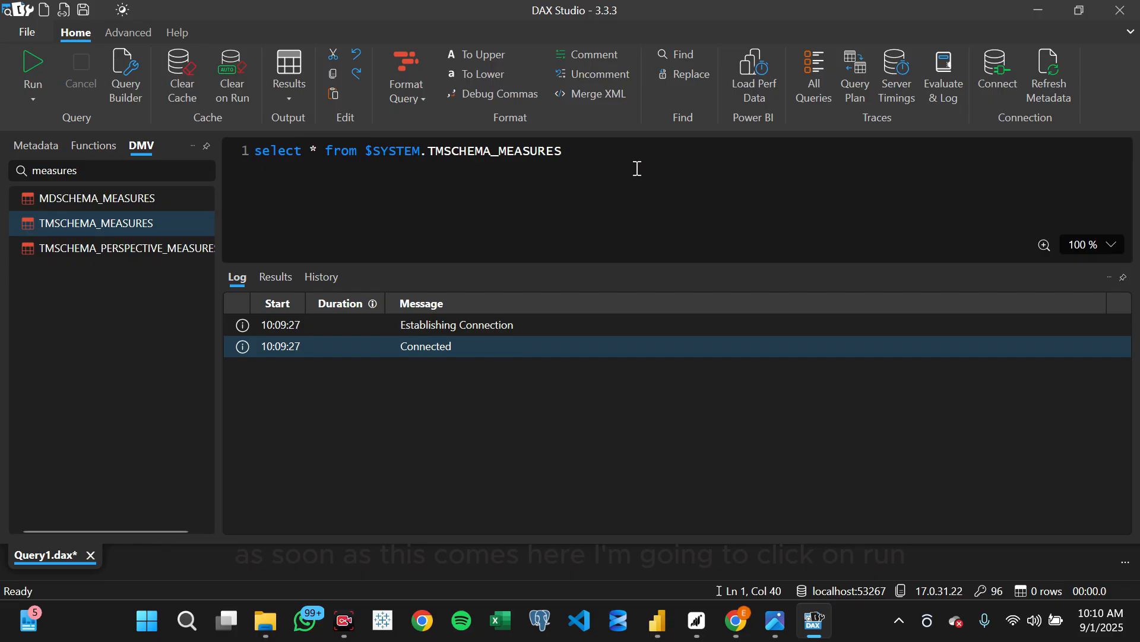
left_click(38, 67)
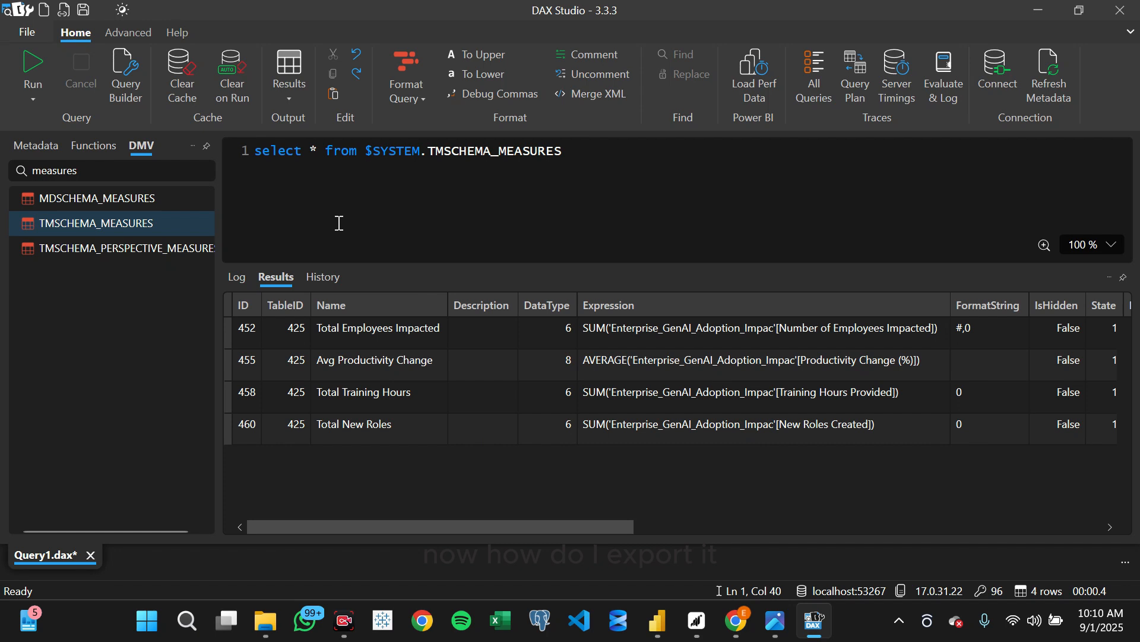
- Set the query results output to a static Excel file
left_click(290, 99)
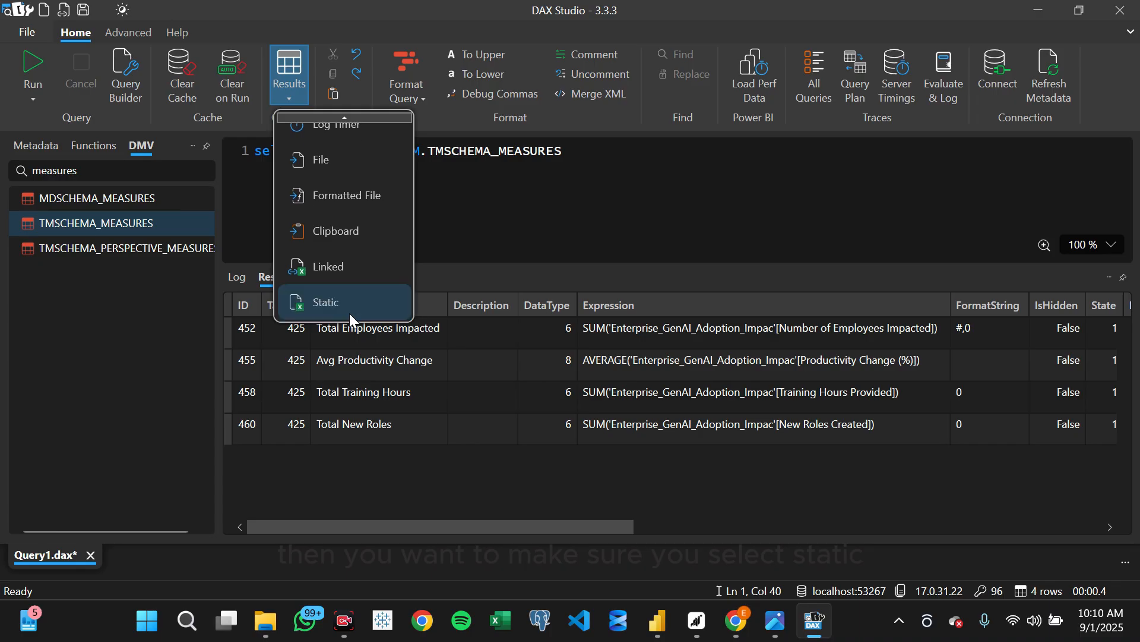
left_click(349, 309)
left_click(288, 102)
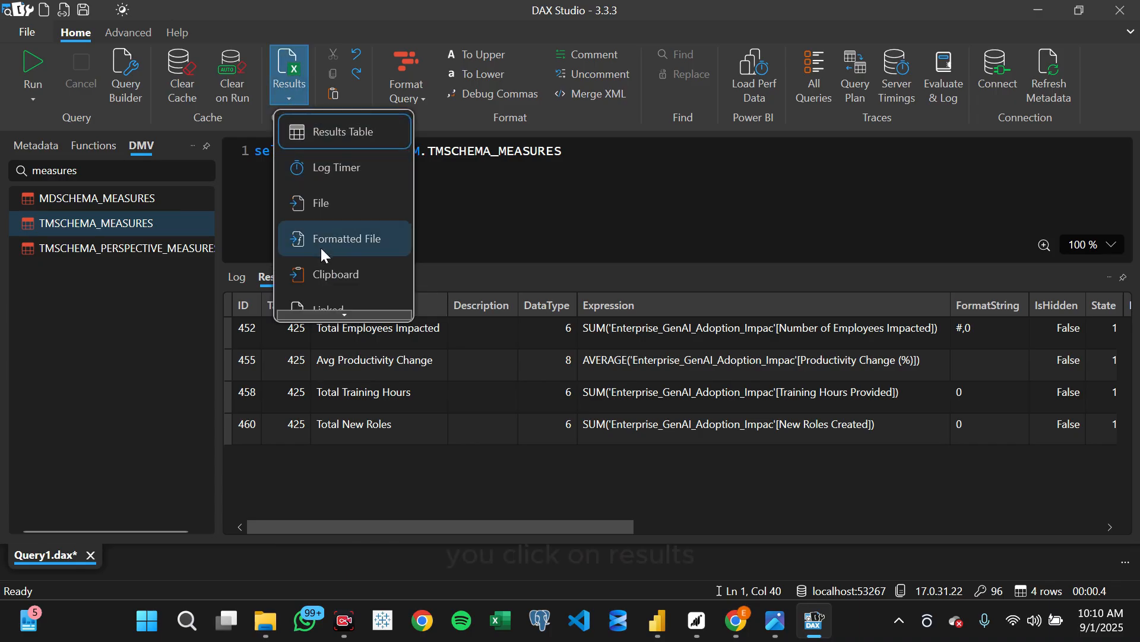
mouse_move(342, 310)
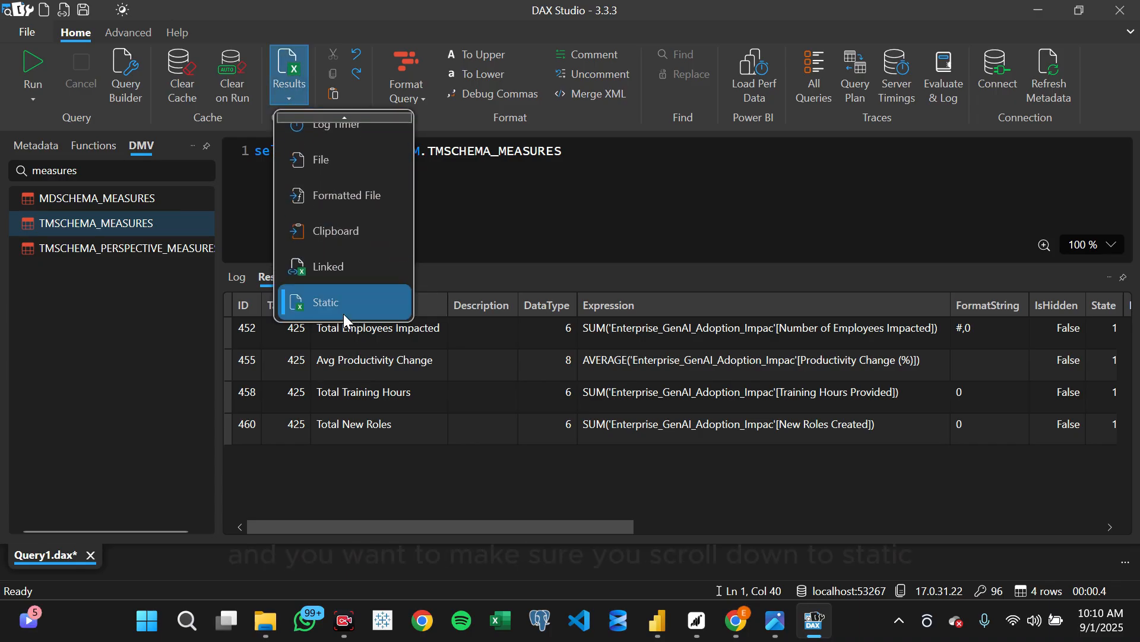
left_click(340, 307)
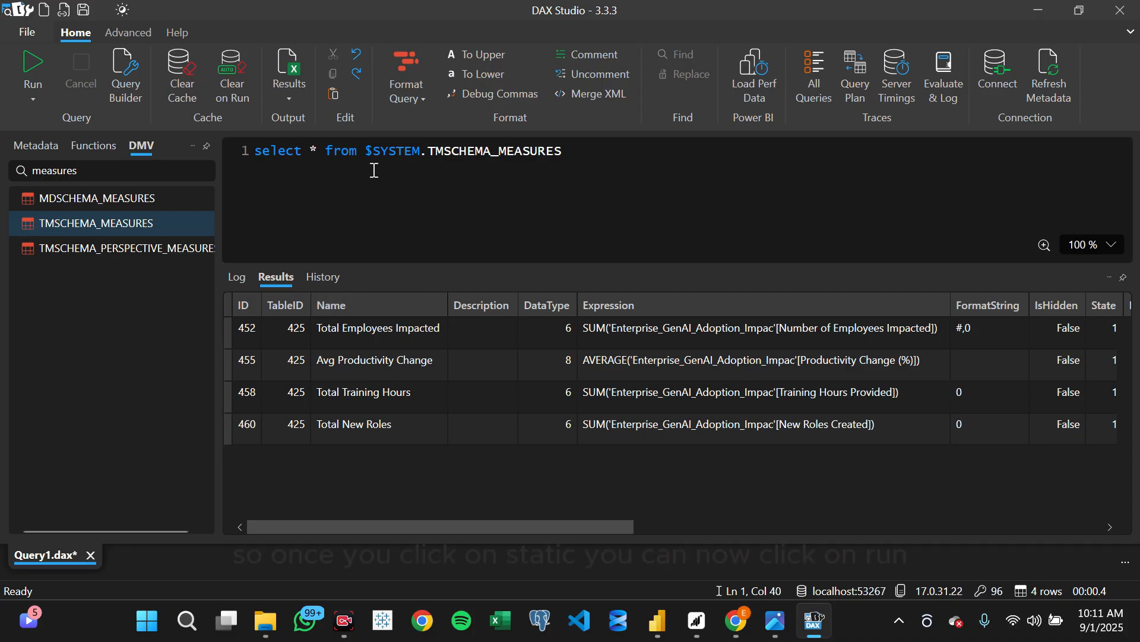
- Run the TMSCHEMA_MEASURES query and save its results in Documents as the Excel file "DAX Measures for EnterpriseAI"
left_click(38, 64)
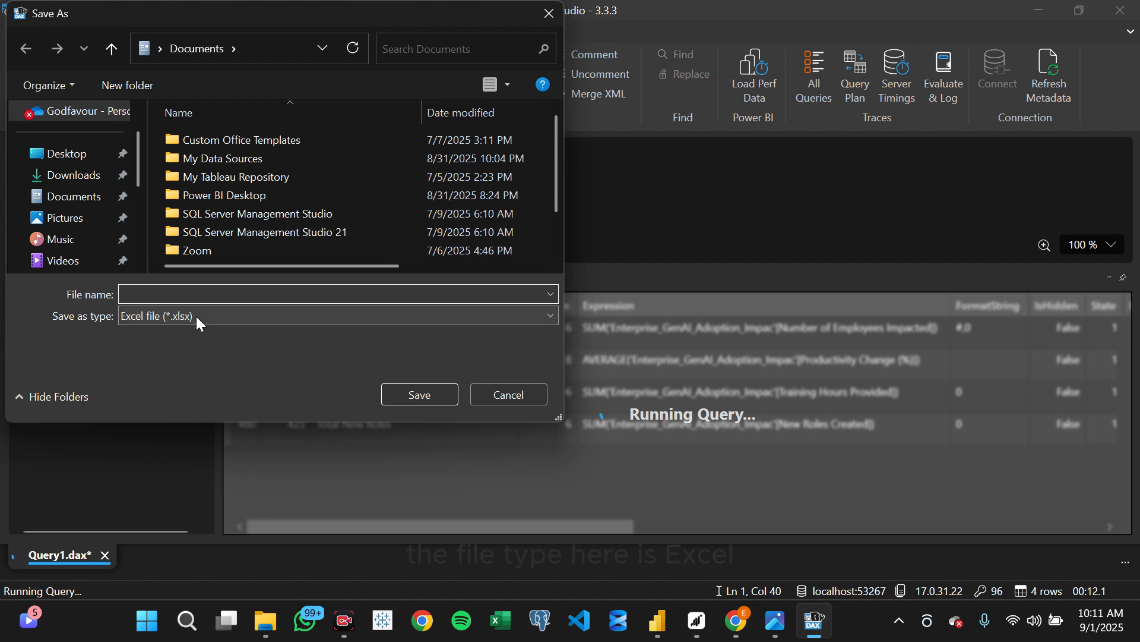
left_click(177, 294)
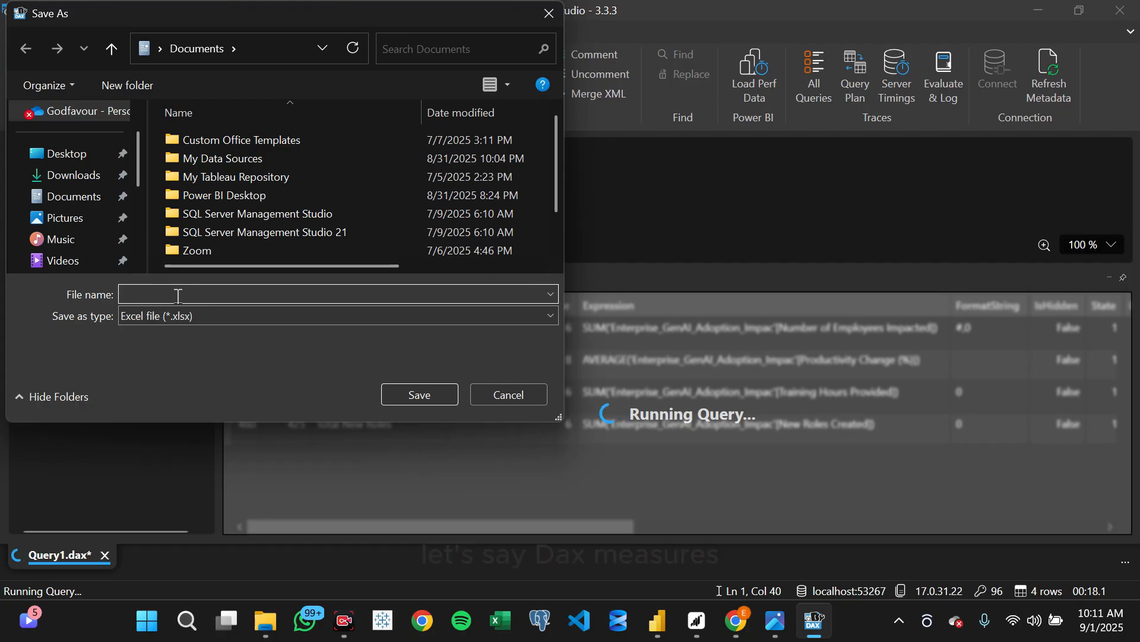
type("Dax")
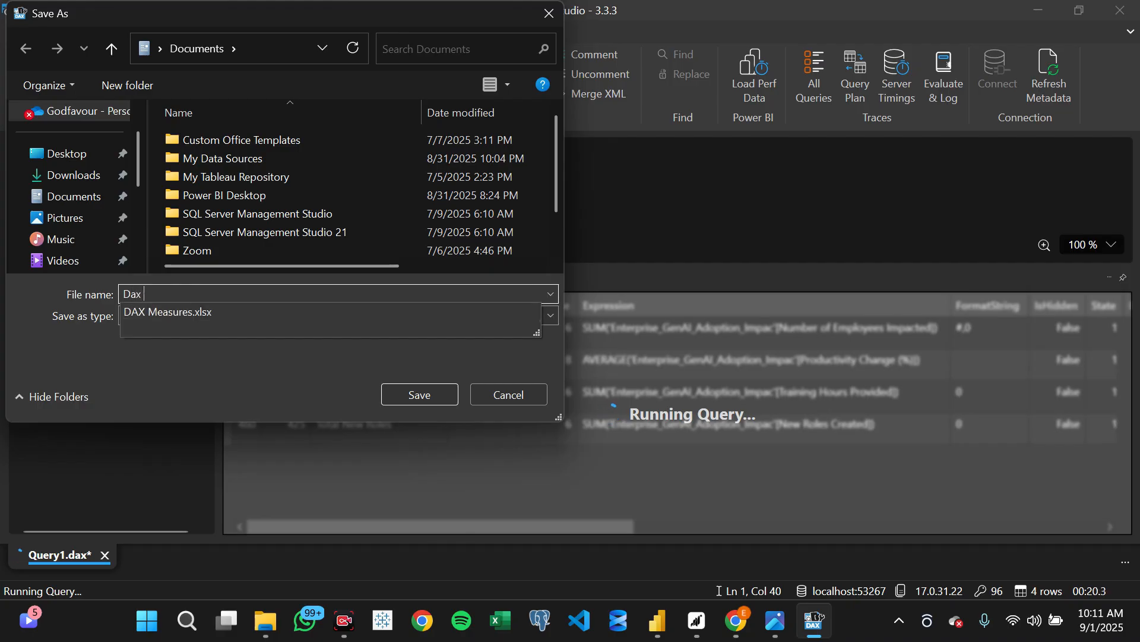
key("Down")
key("BackSpace")
key("BackSpace")
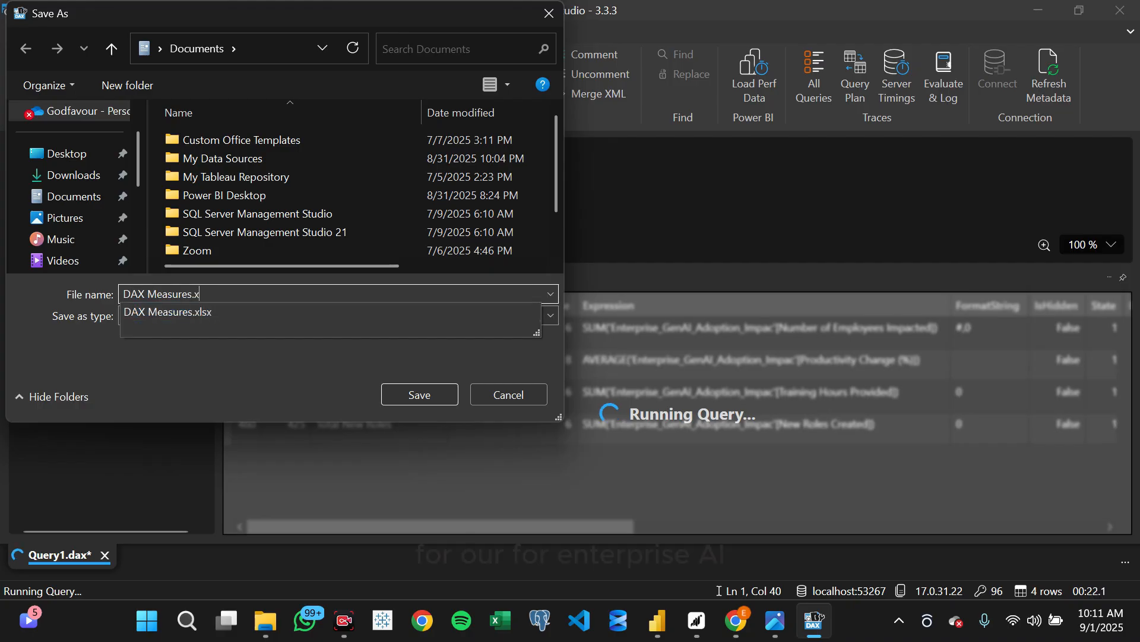
type("for ")
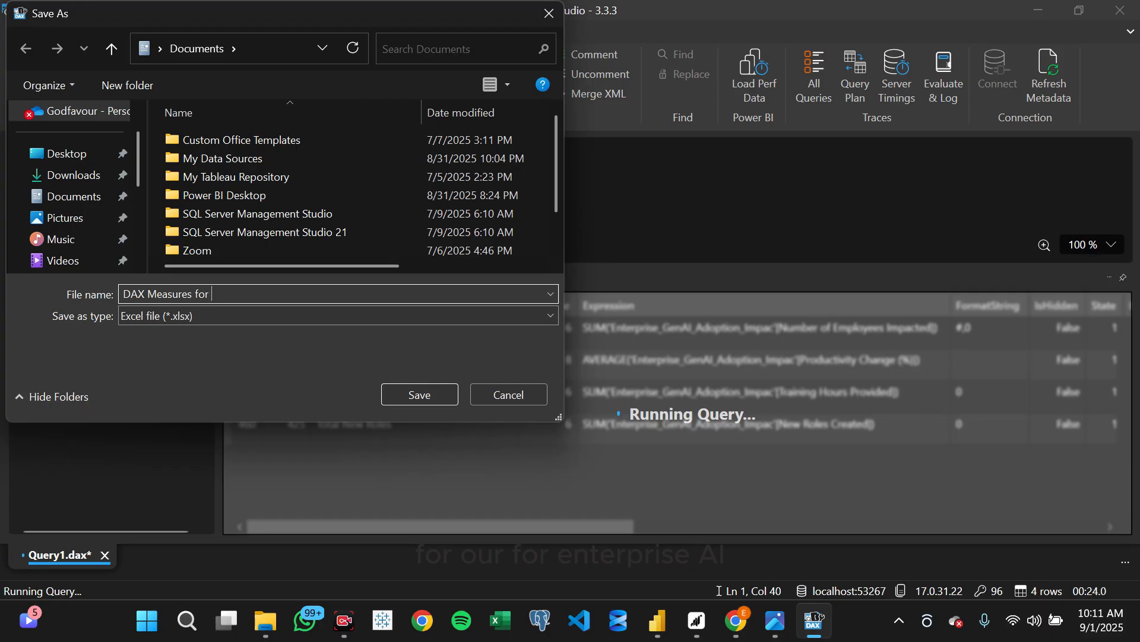
type("Enterpr")
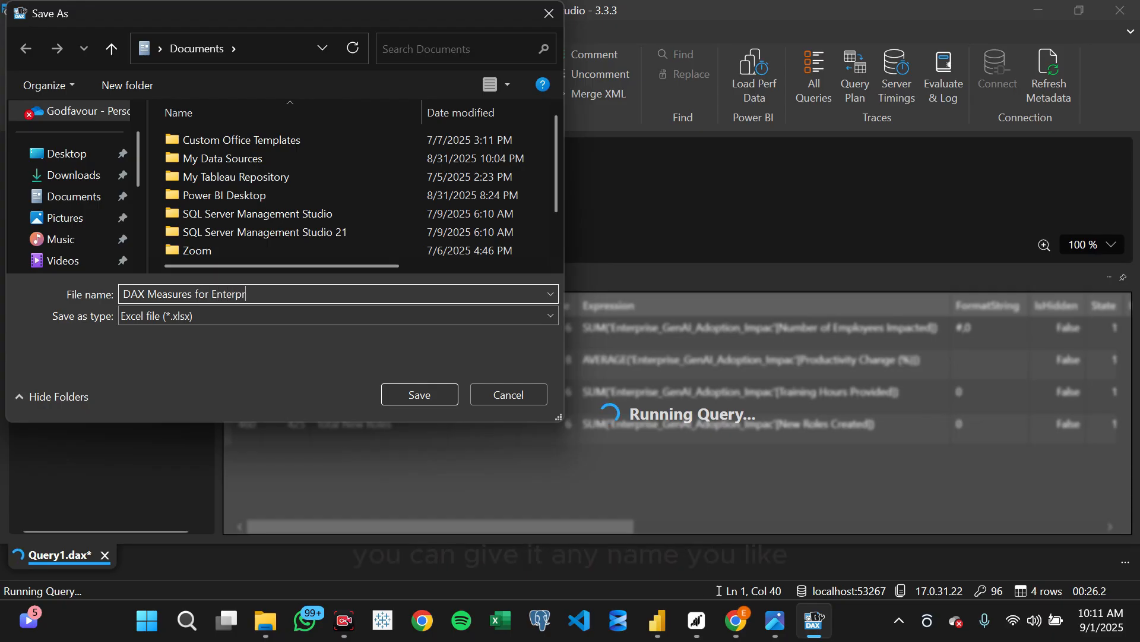
type("iseAI")
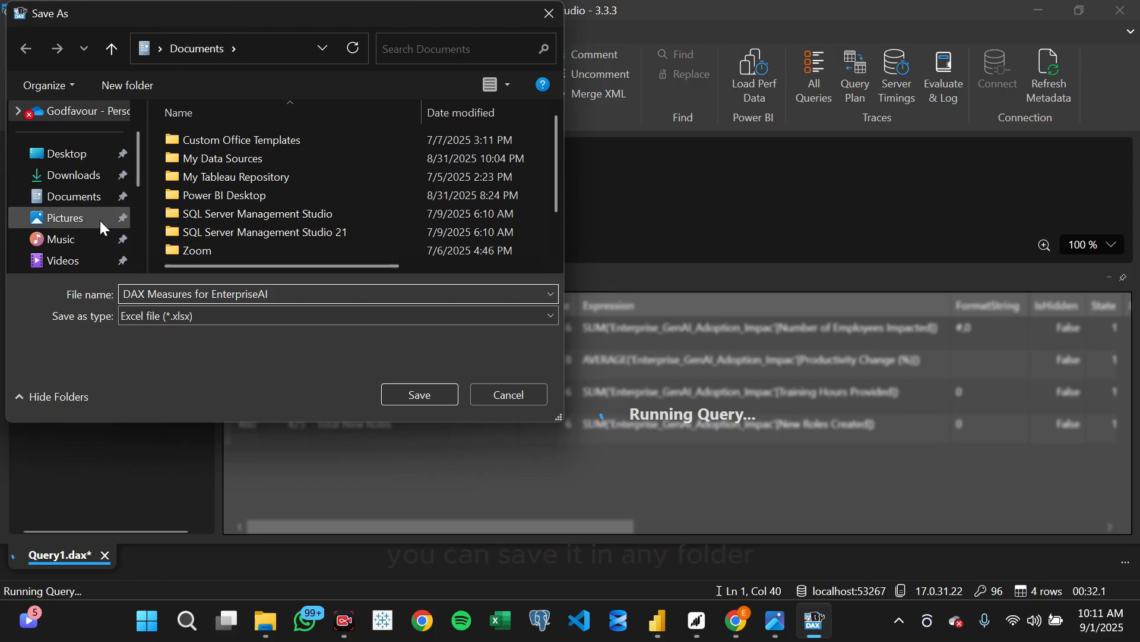
left_click(398, 393)
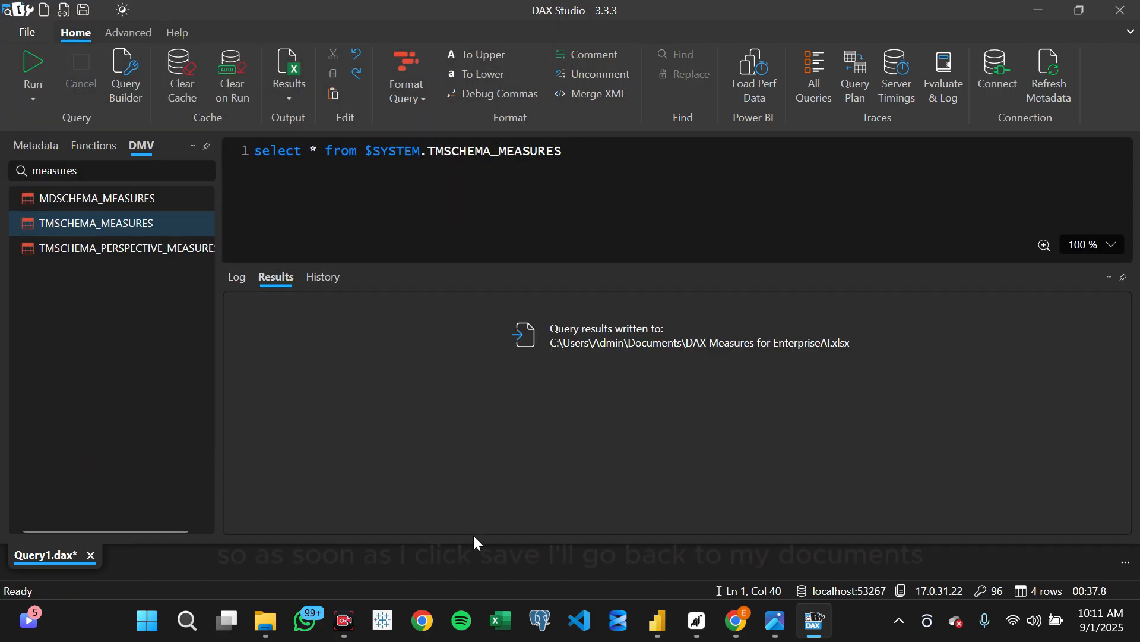
- Switch to File Explorer and open DAX Measures for EnterpriseAI.xlsx from the Documents folder
left_click(266, 621)
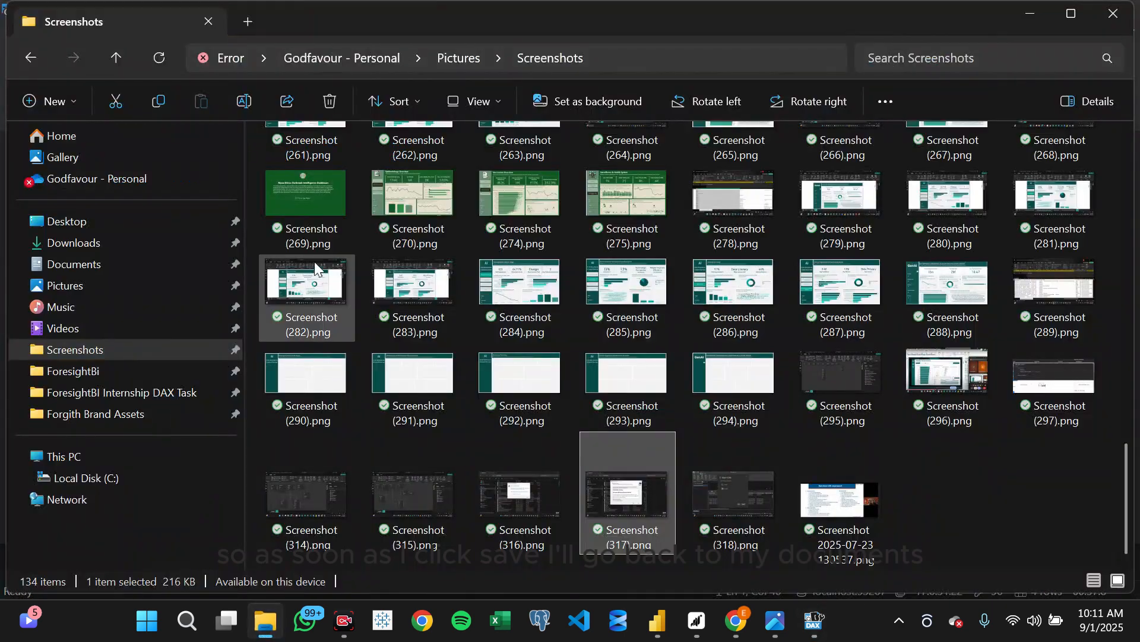
left_click(142, 267)
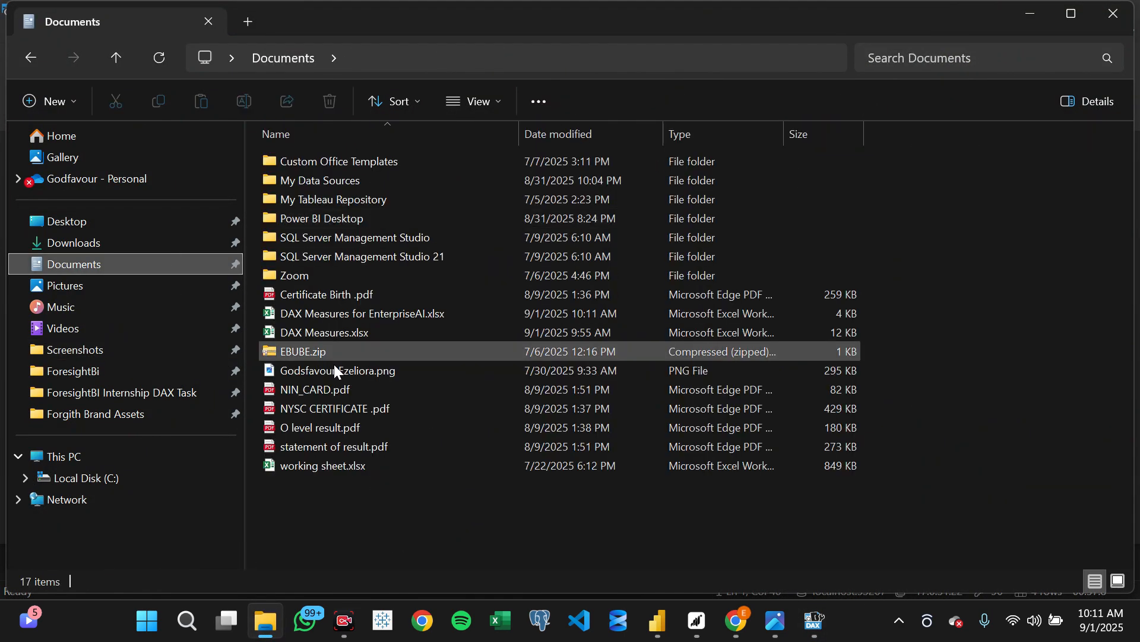
double_click(327, 319)
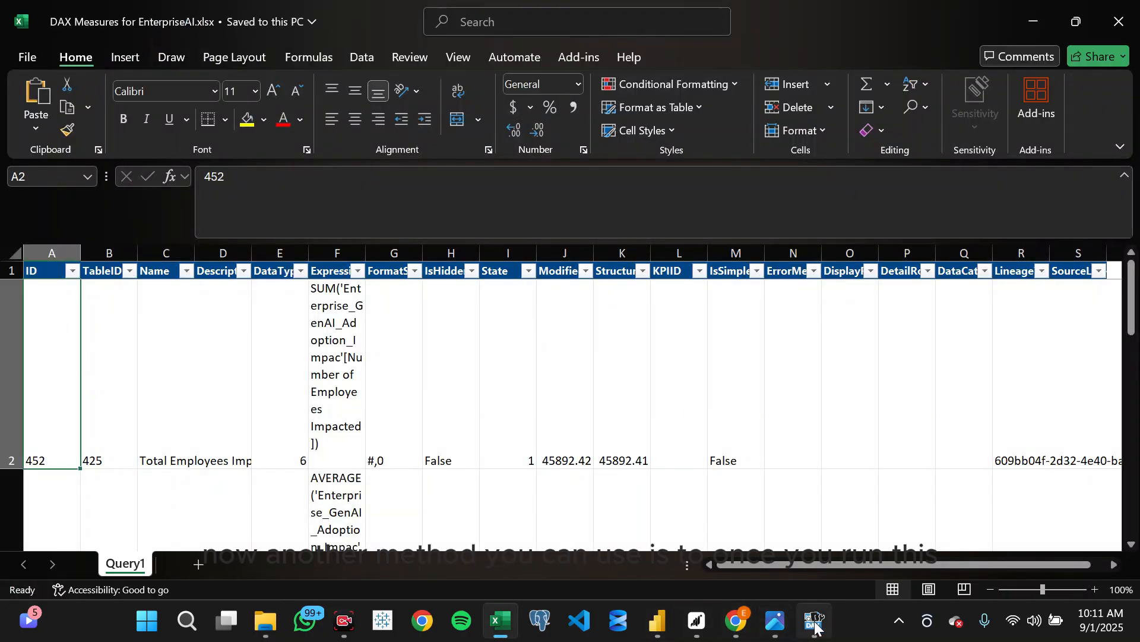
left_click(814, 620)
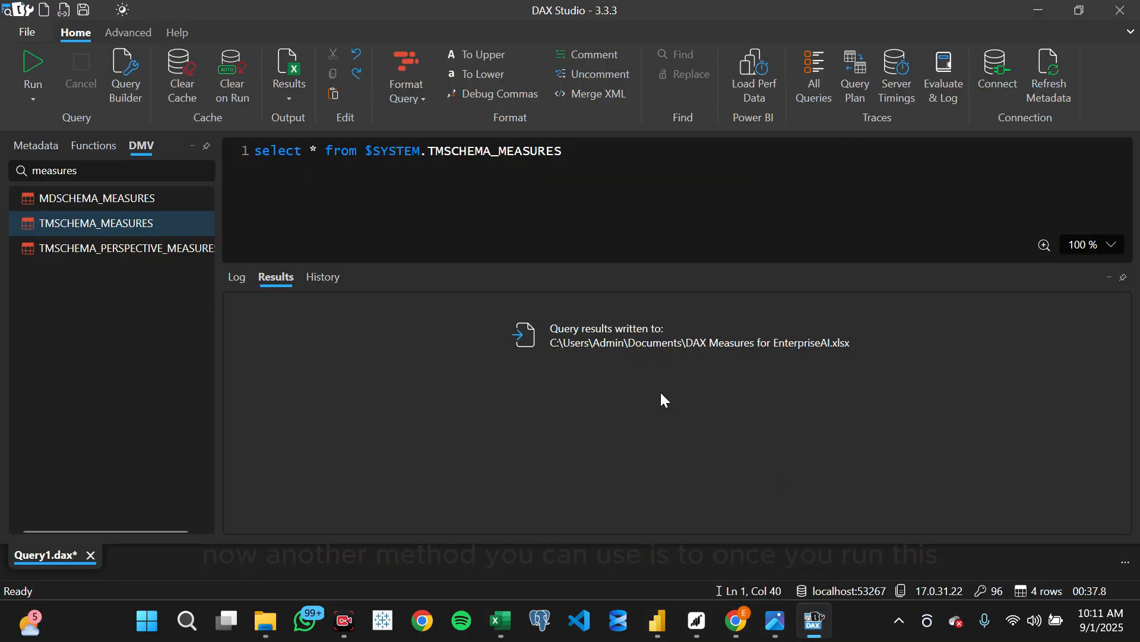
left_click(349, 150)
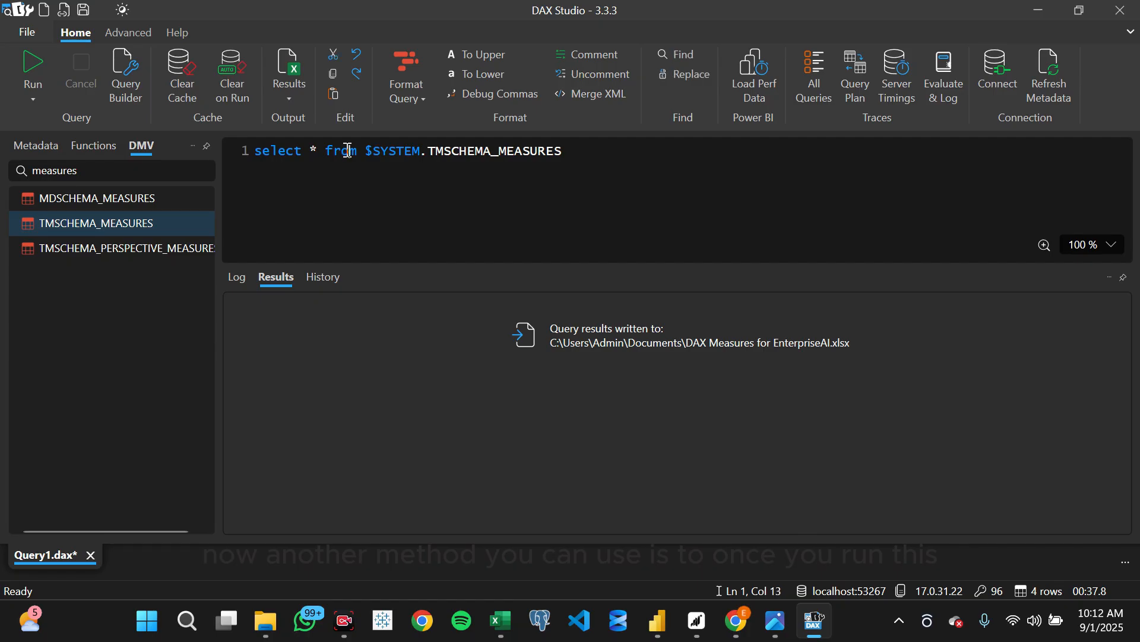
left_click(33, 84)
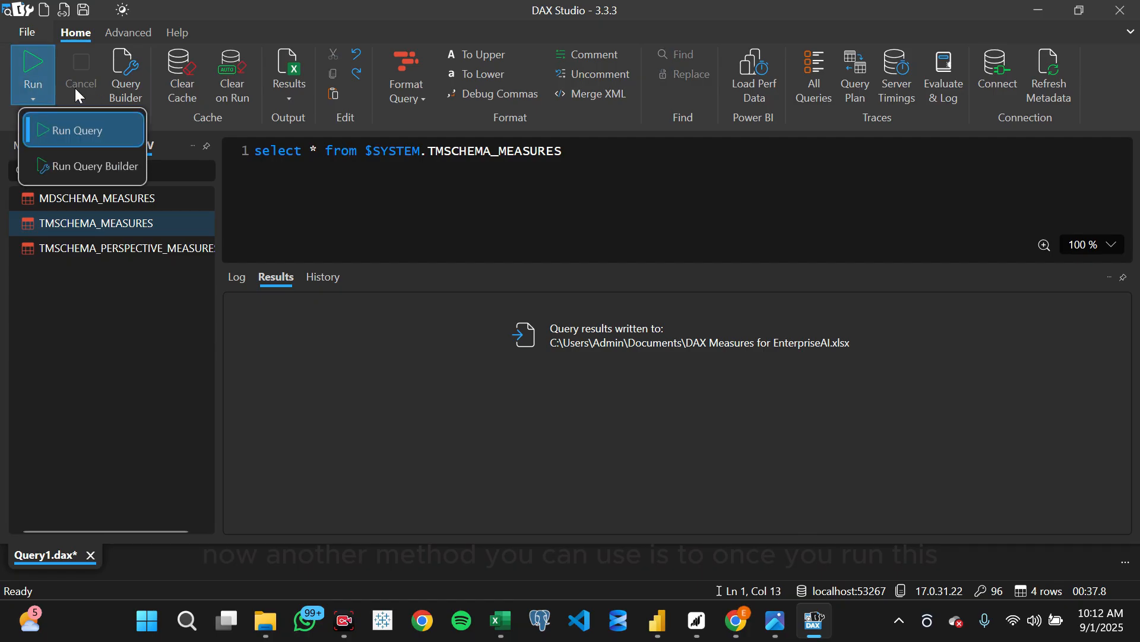
left_click(372, 154)
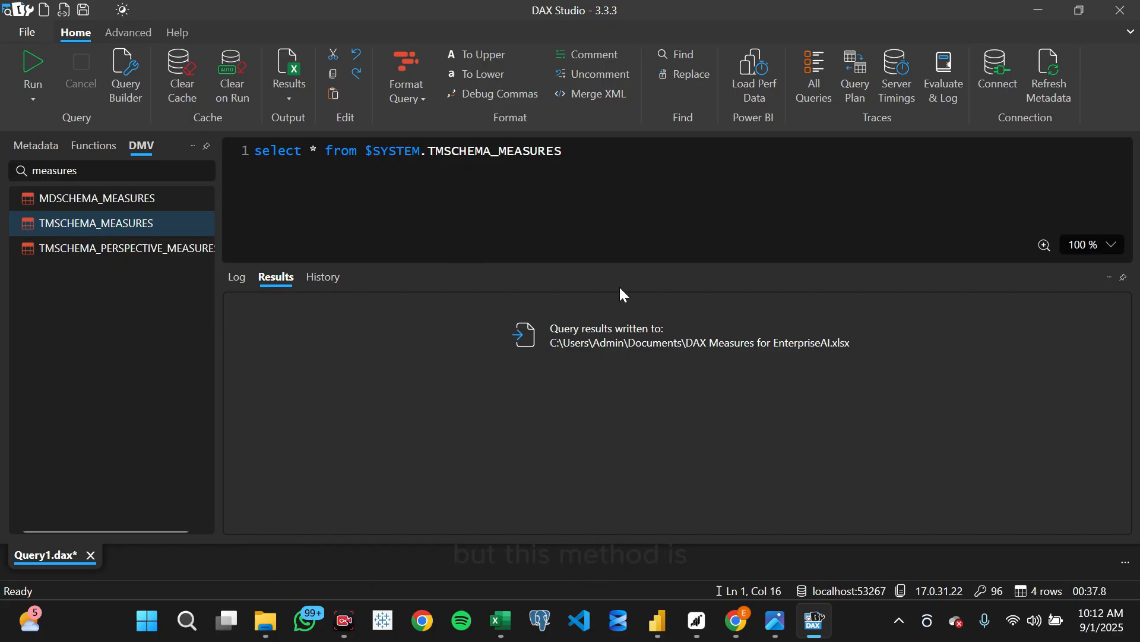
left_click(738, 623)
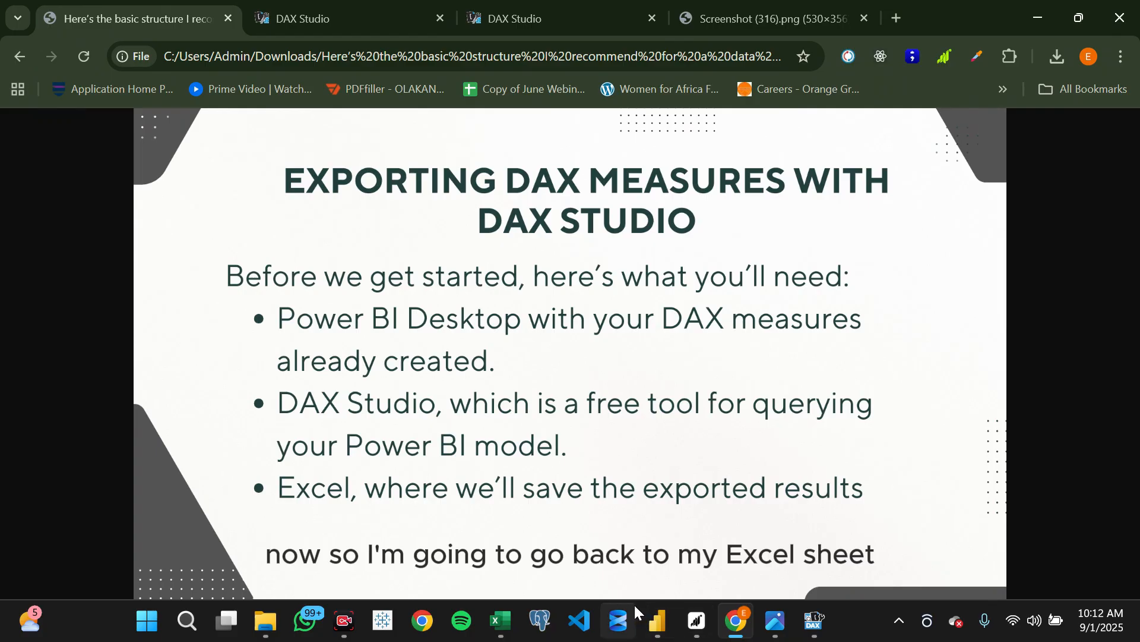
- Switch to the exported DAX Measures for EnterpriseAI workbook in Excel and look over its measure rows
left_click(499, 621)
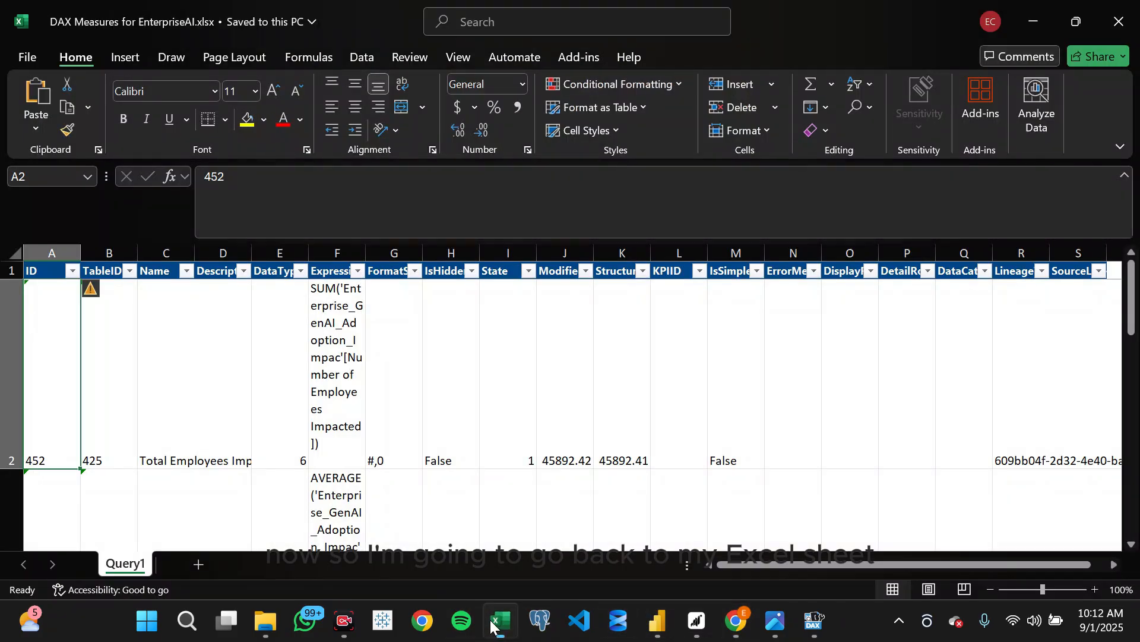
left_click(457, 355)
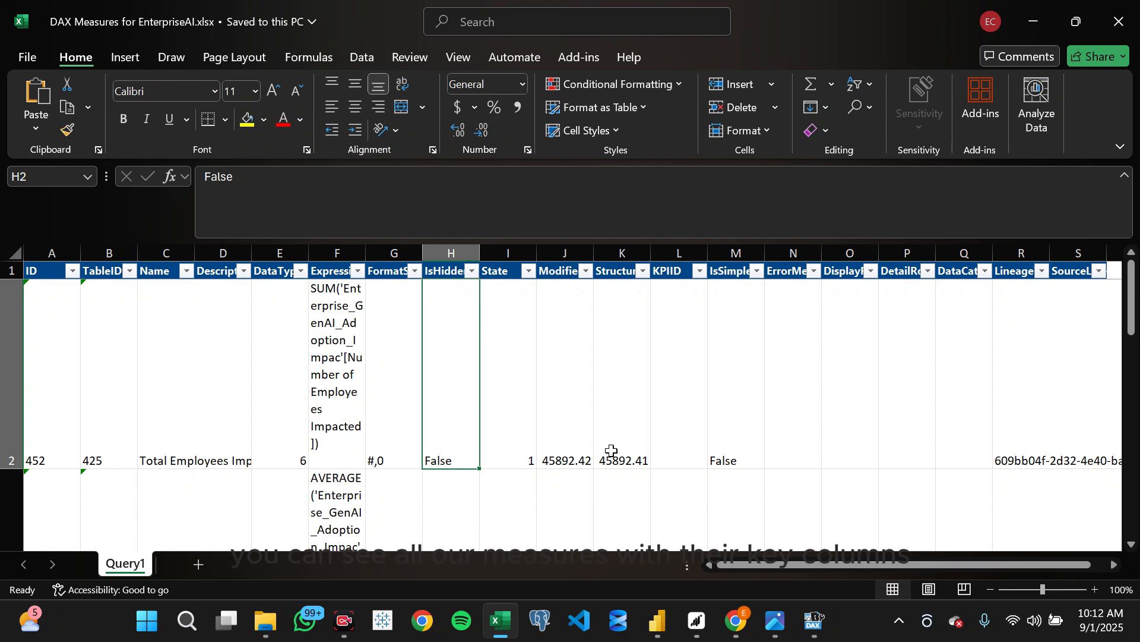
scroll(611, 450, "down", 2)
scroll(612, 451, "up", 2)
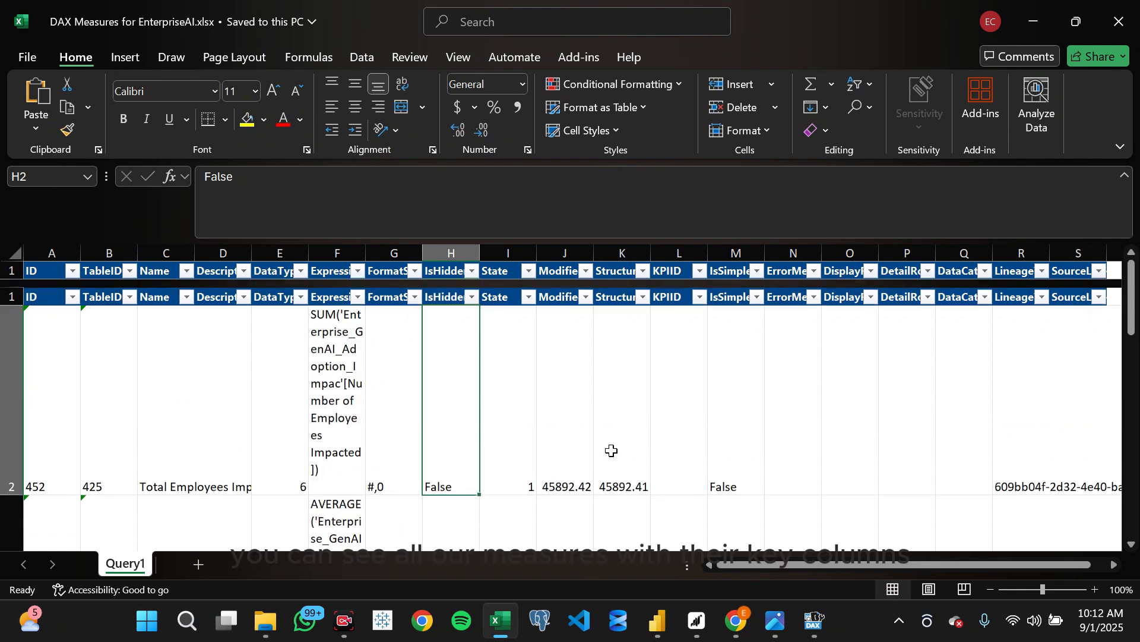
scroll(575, 488, "down", 1)
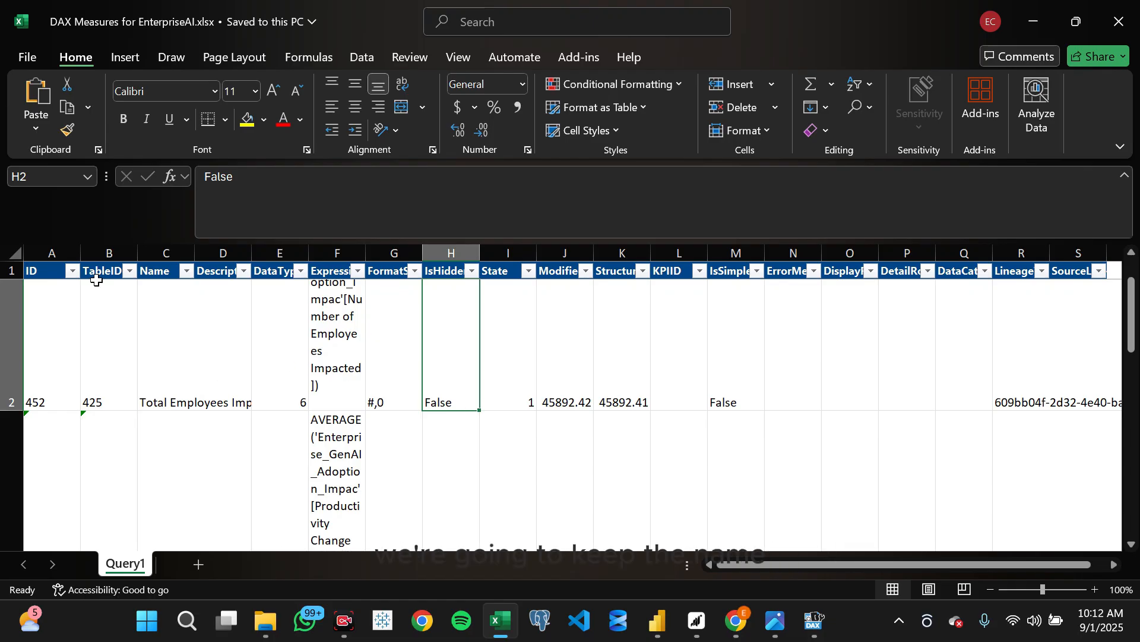
- Examine the Name, Expression, TableID and Description columns of the exported measures table
left_click(152, 250)
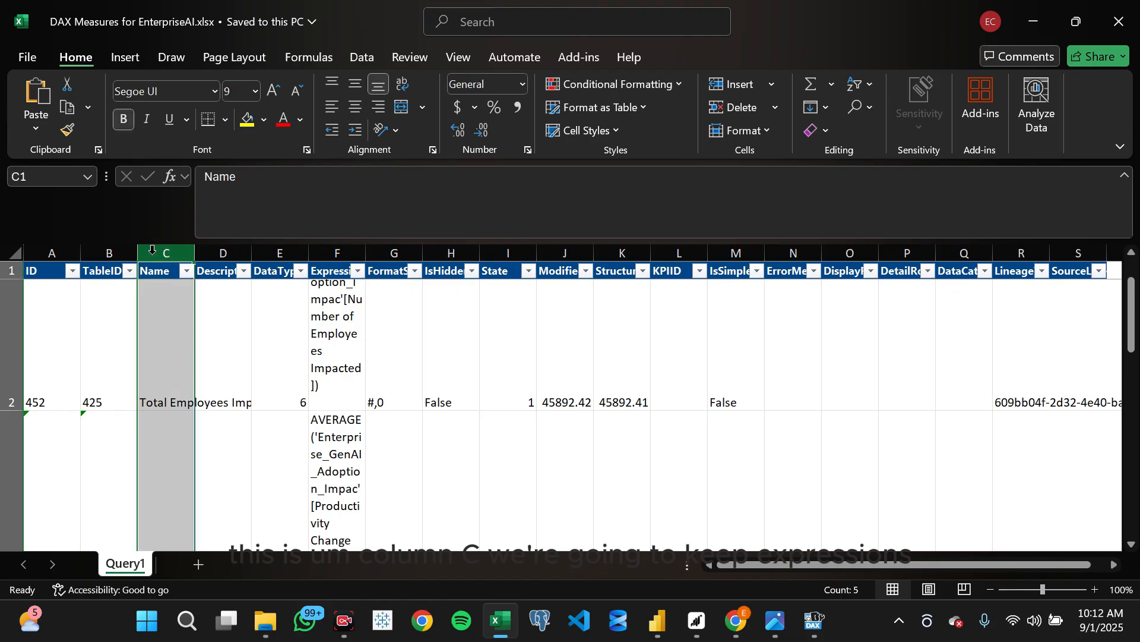
left_click(336, 244, "ctrl")
left_click(336, 245)
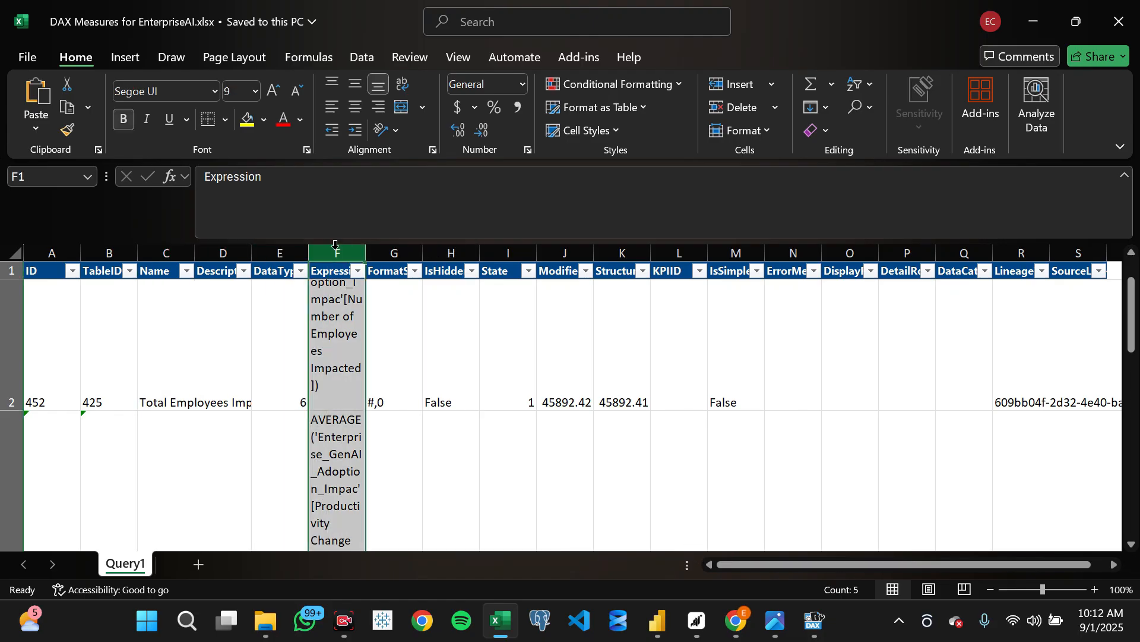
left_click(115, 250)
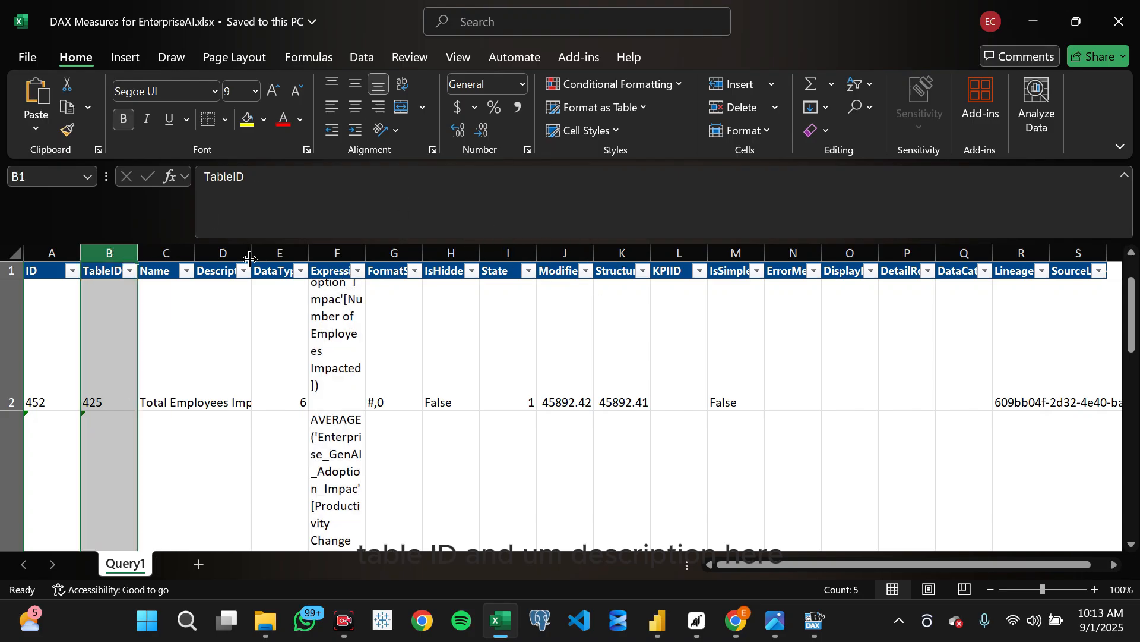
left_click(227, 249)
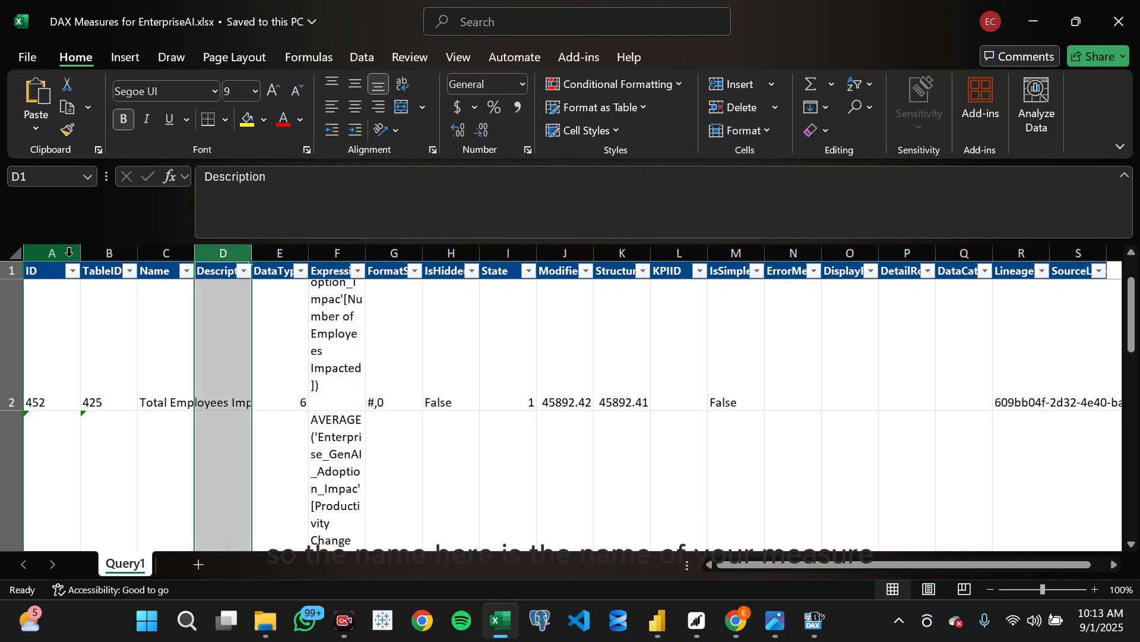
left_click(163, 250)
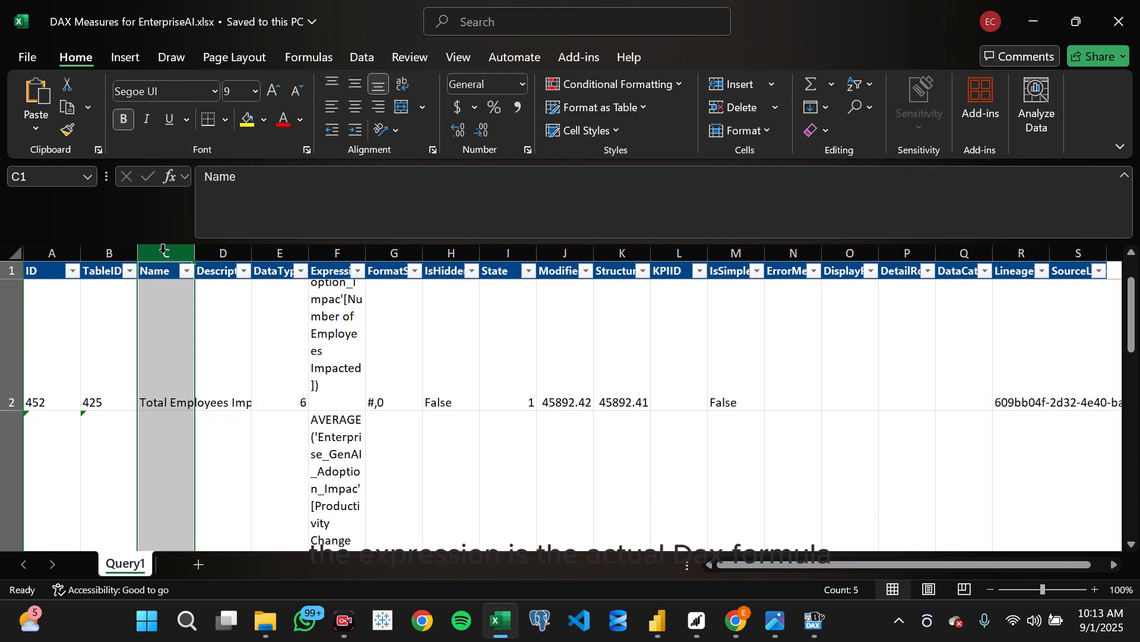
left_click(339, 252)
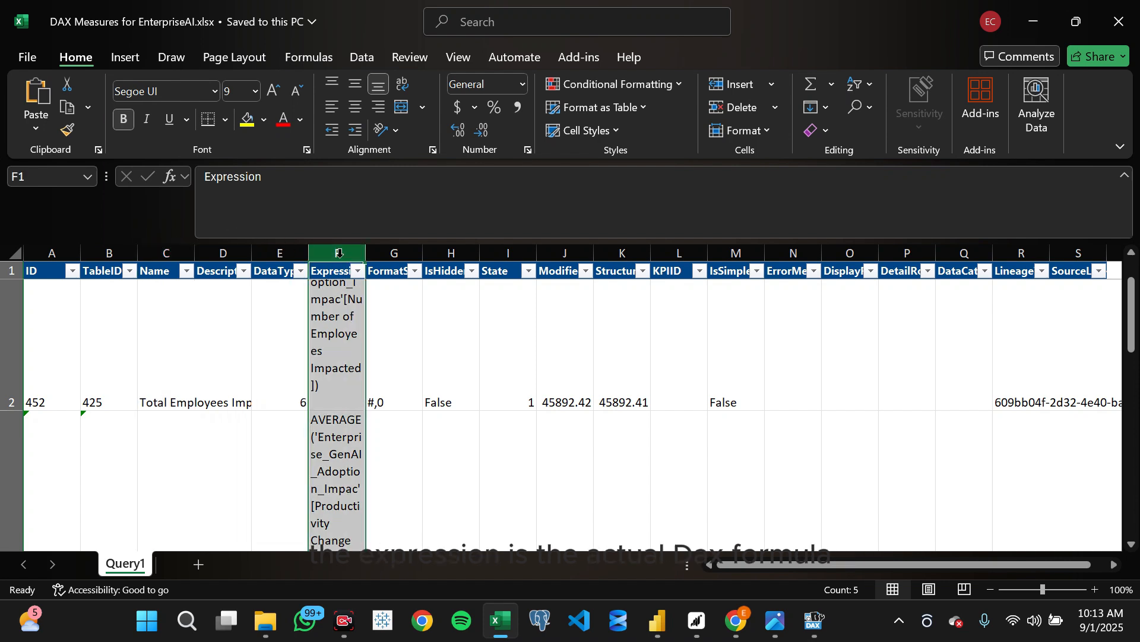
left_click(109, 253)
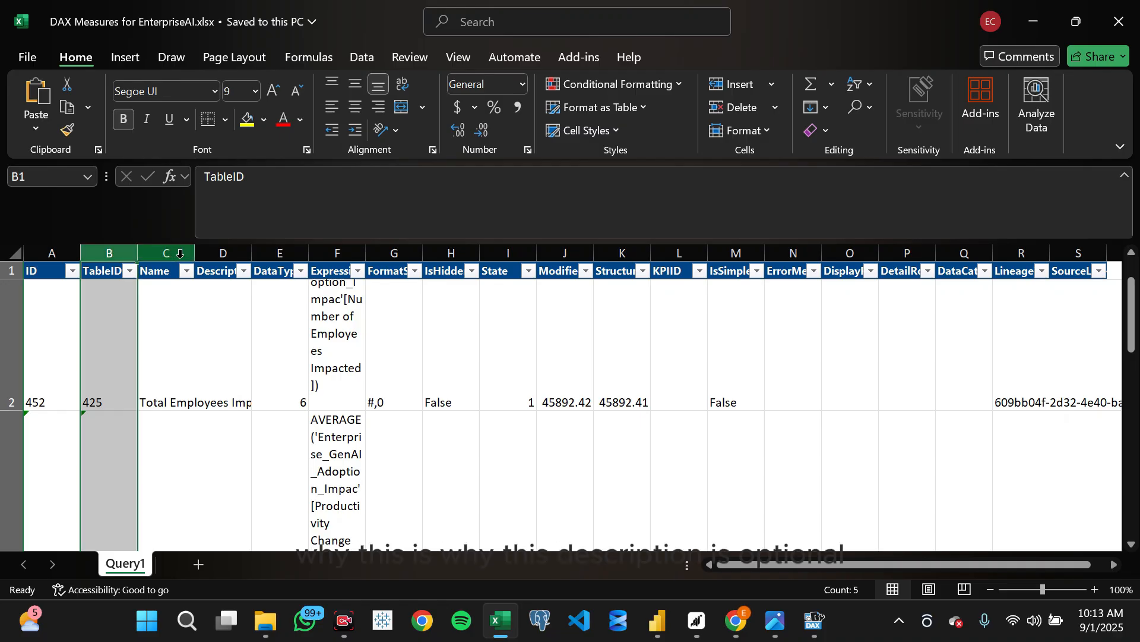
left_click(215, 254)
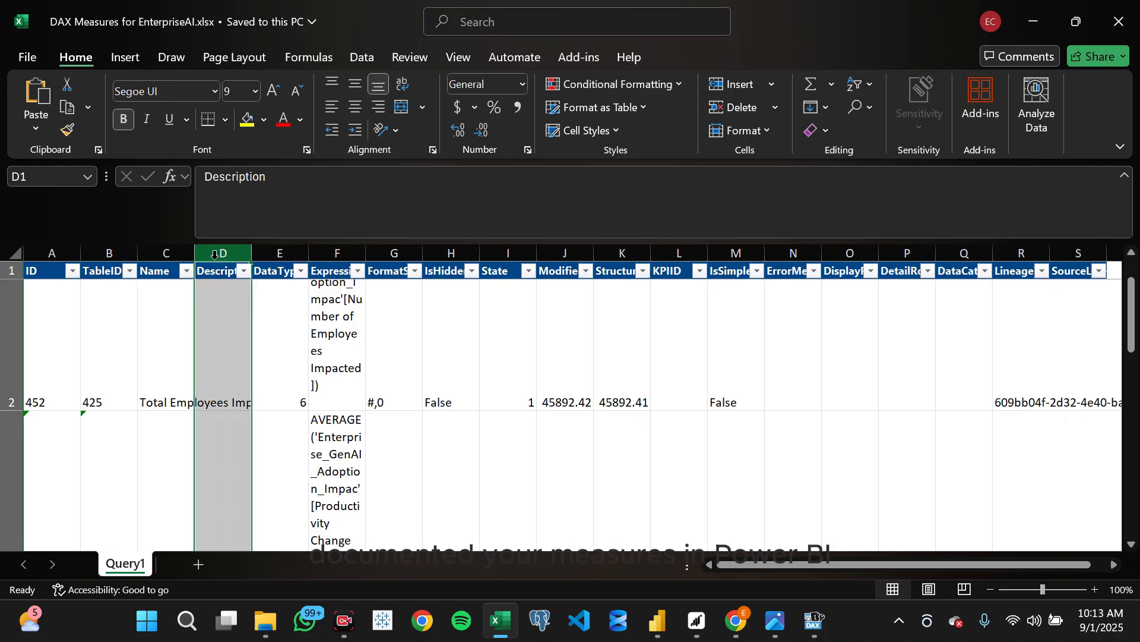
scroll(255, 356, "down", 1)
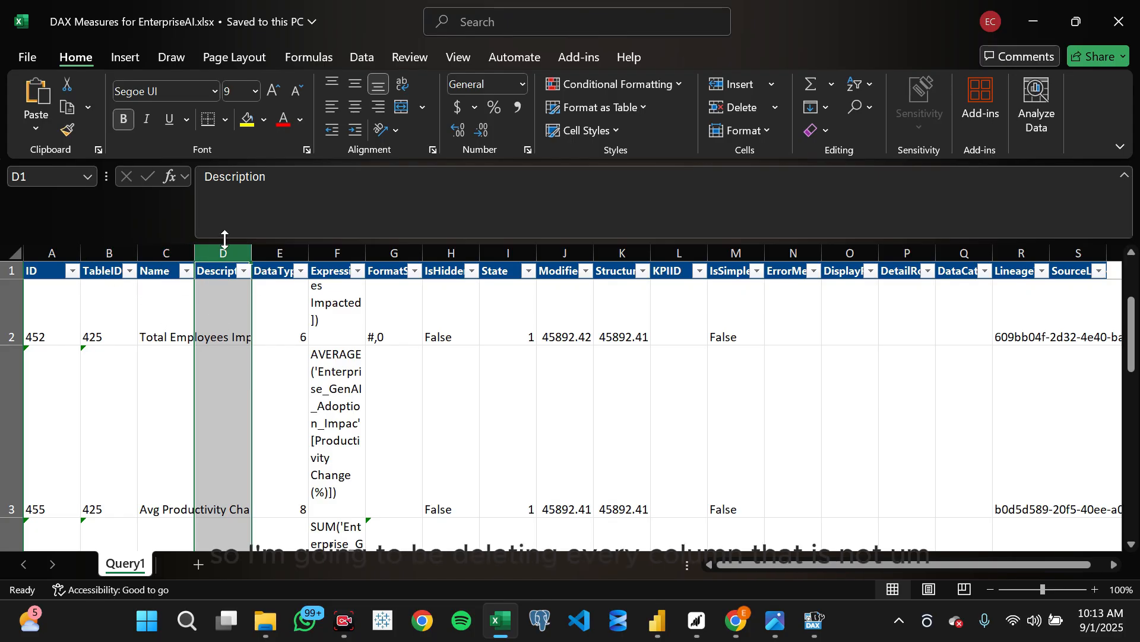
left_click(109, 254)
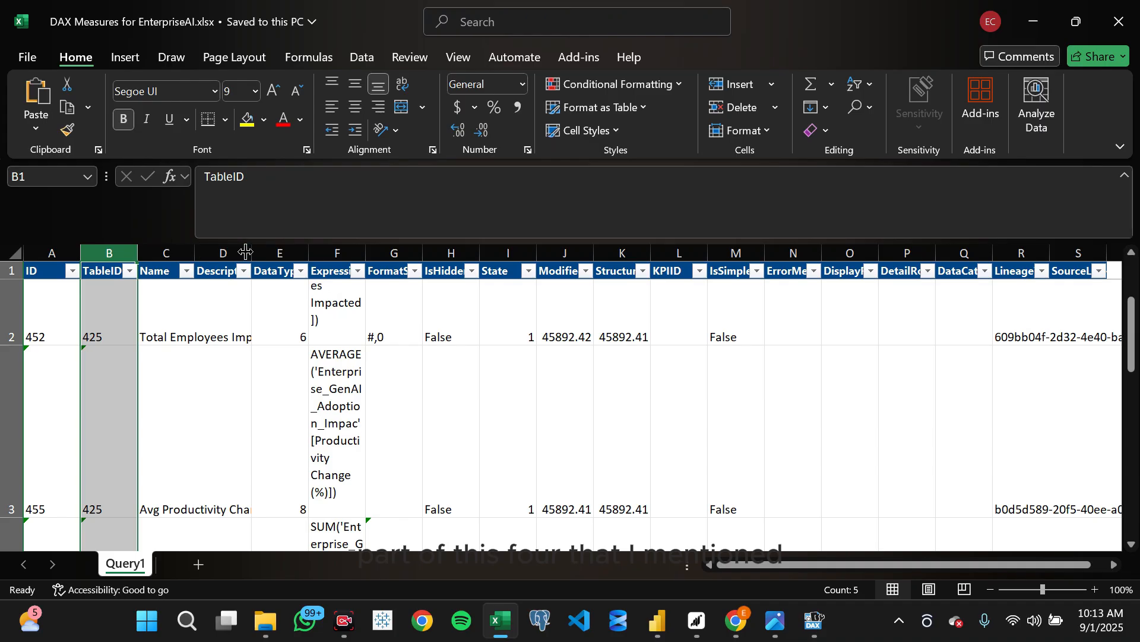
- Clear and delete all columns after Expression, from FormatString in column G through column U
left_click(391, 253)
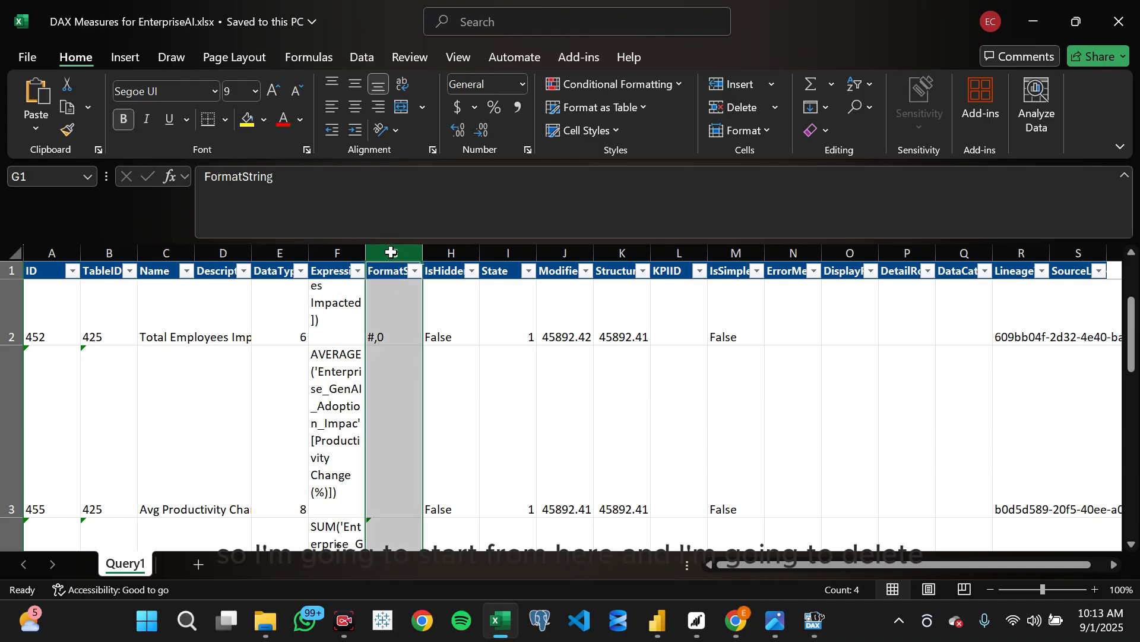
left_click_drag(391, 253, 1031, 241)
key("Delete")
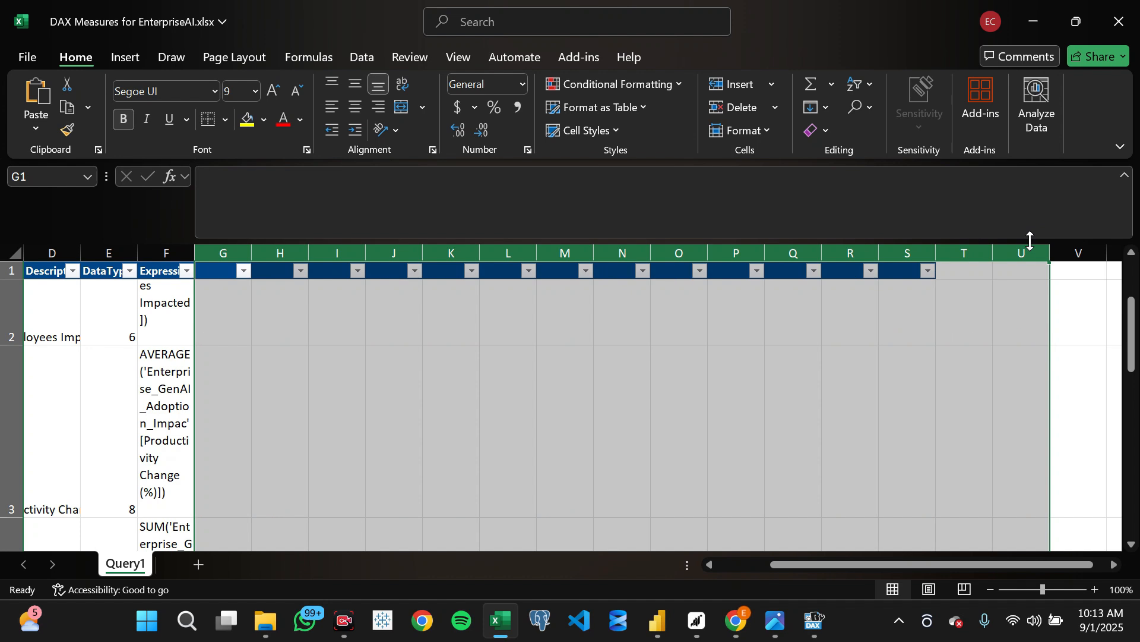
right_click(224, 256)
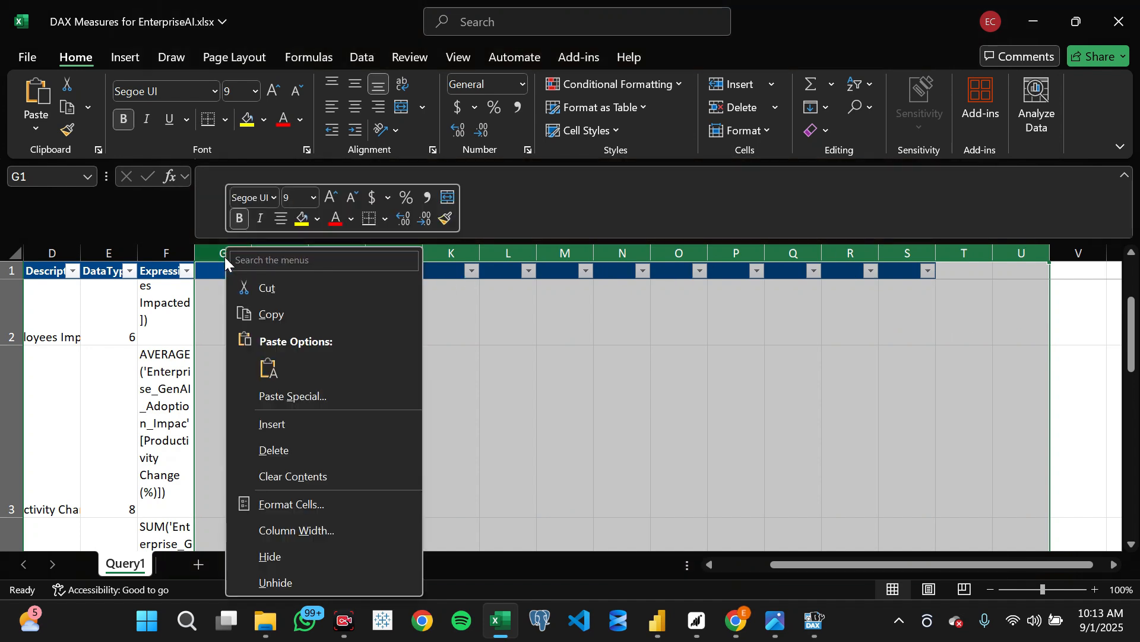
left_click(305, 450)
- Auto-fit the ID, TableID, Name, Description and DataType columns to the width of their contents
scroll(252, 360, "left", 3)
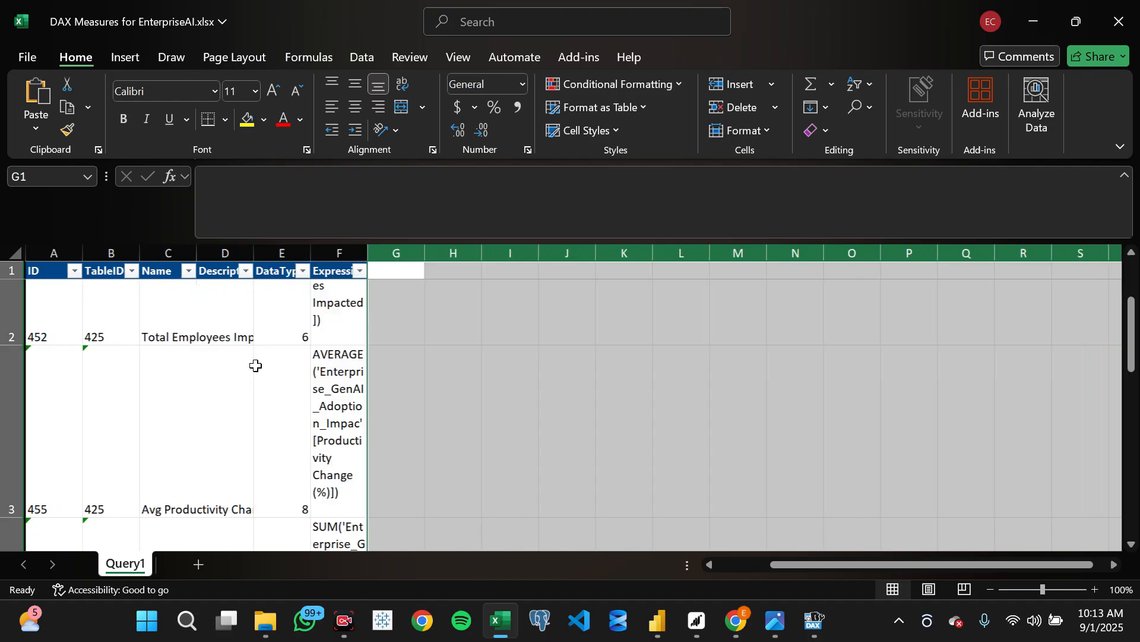
double_click(309, 253)
left_click(302, 251)
double_click(252, 253)
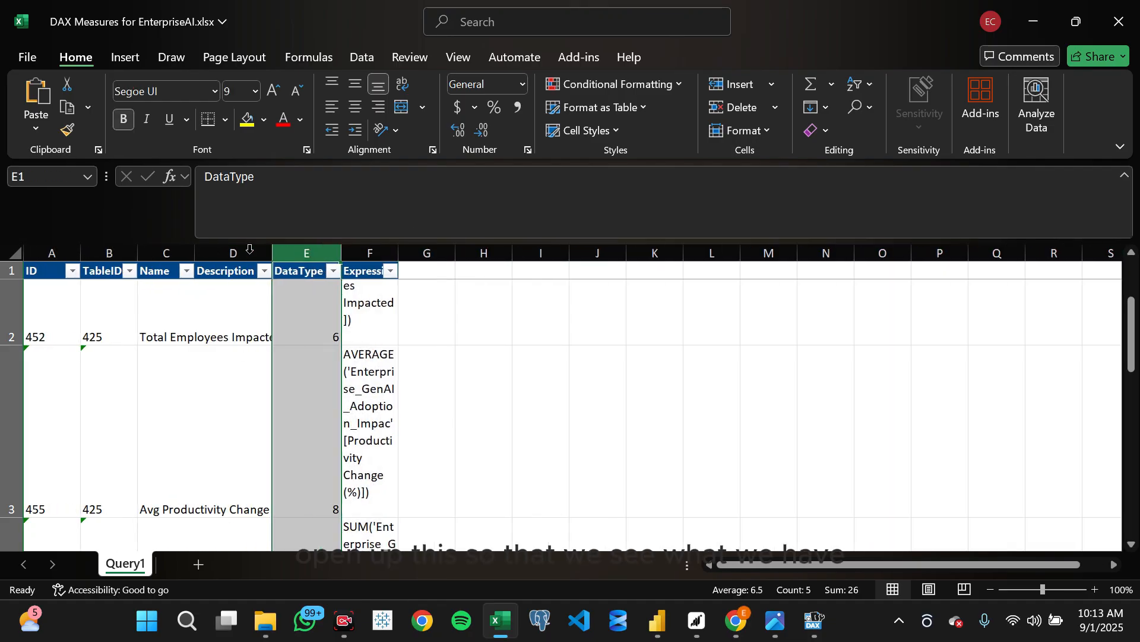
double_click(197, 252)
left_click(196, 252)
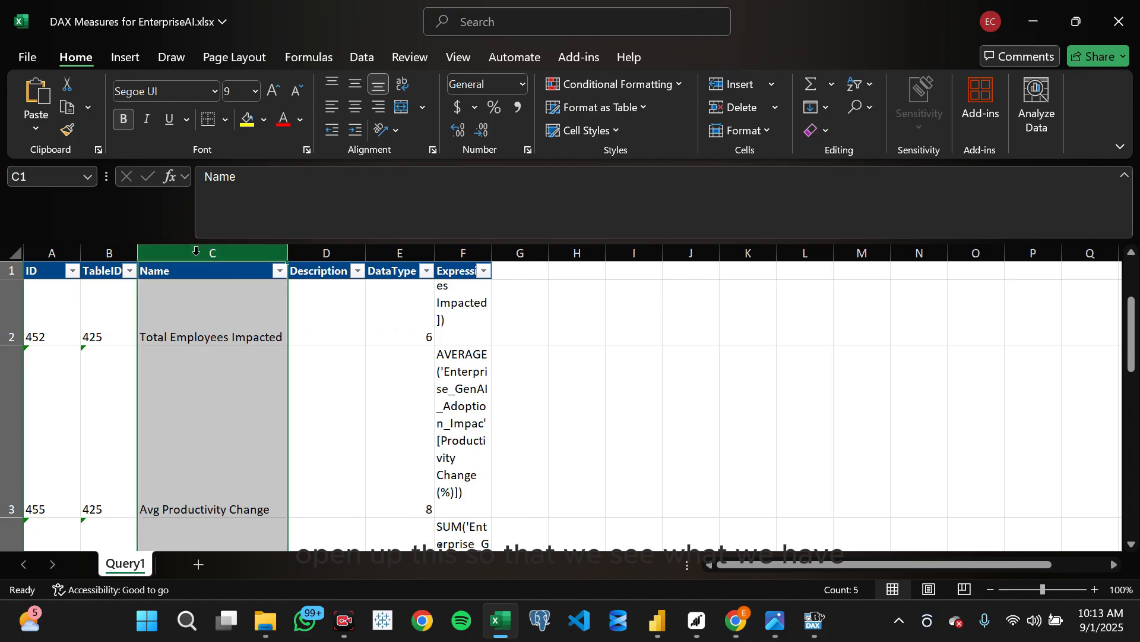
double_click(138, 252)
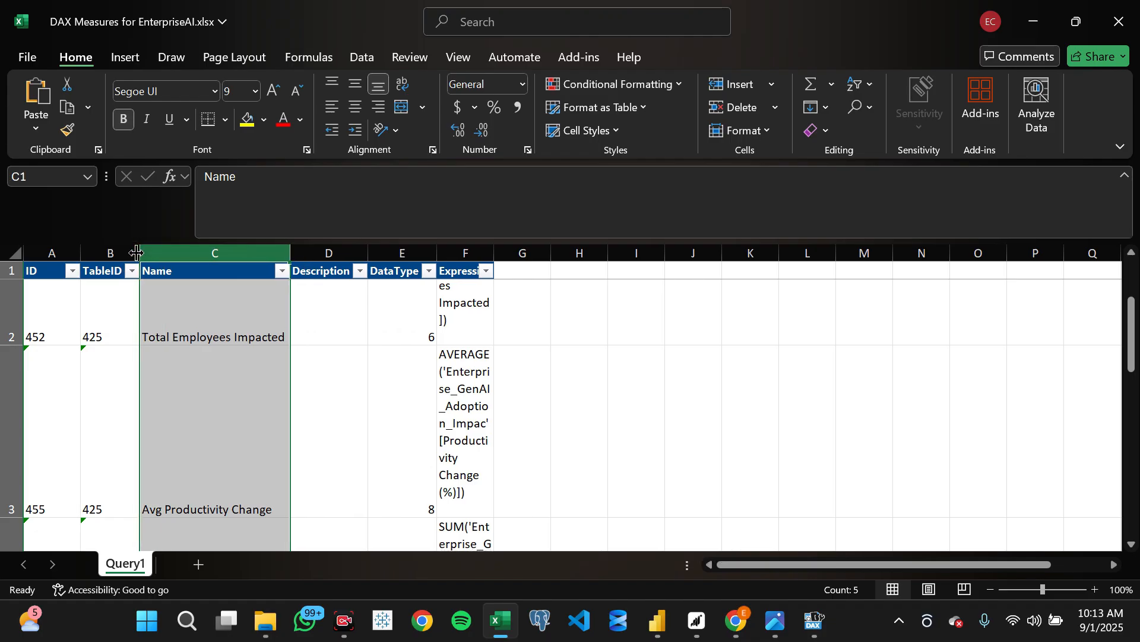
double_click(80, 253)
- Delete the Description column from the measures table
left_click(279, 252)
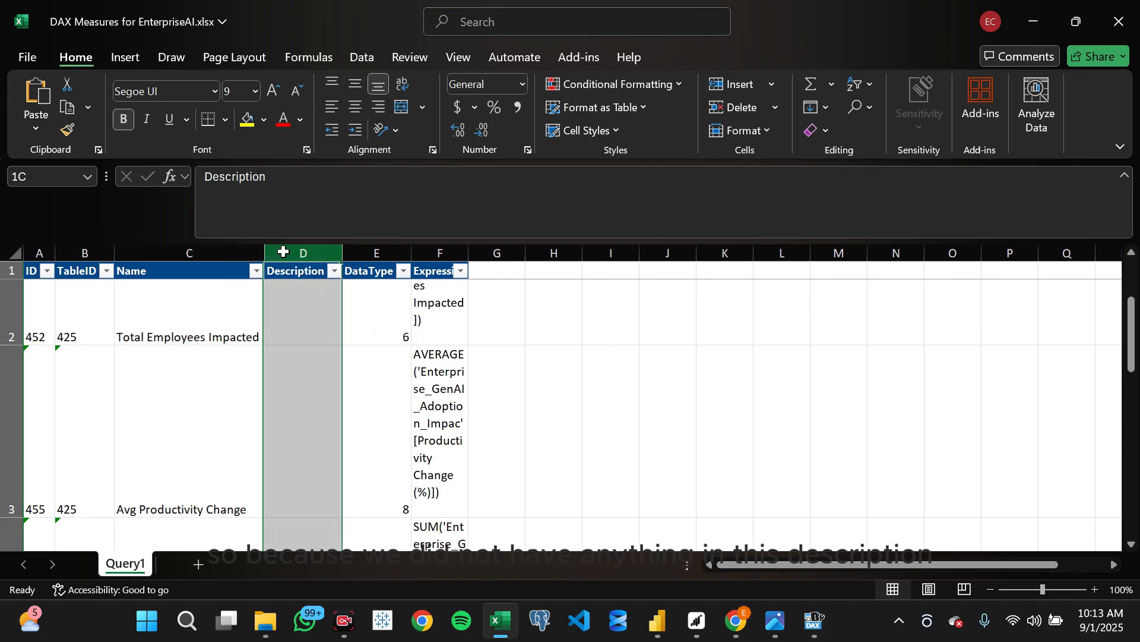
right_click(284, 255)
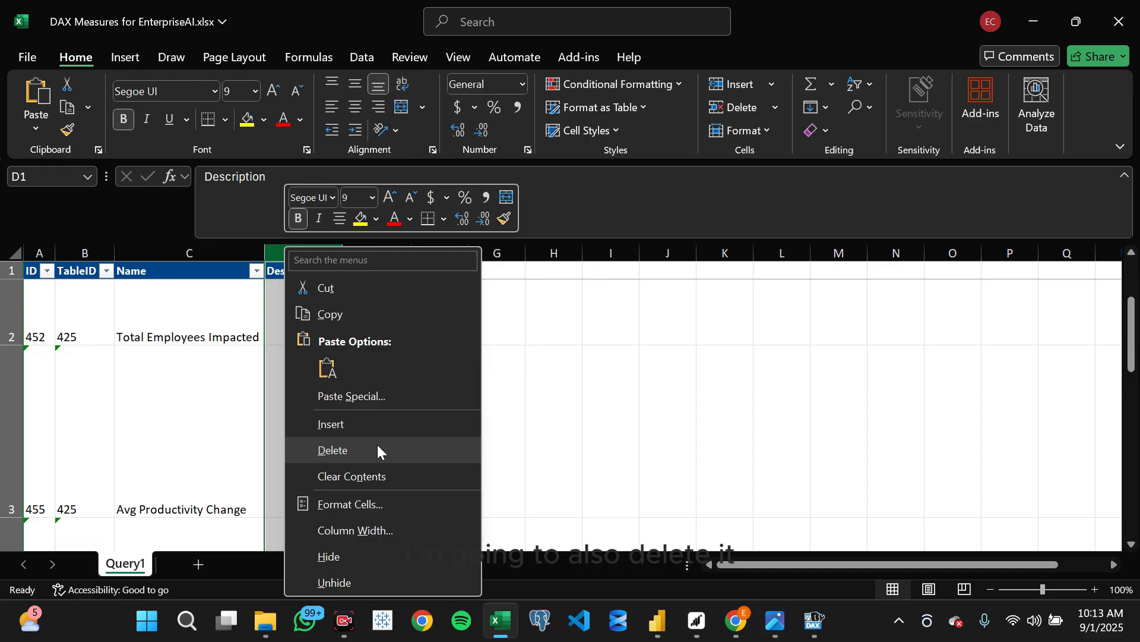
left_click(376, 445)
- Widen the Expression column to fit its header and delete the DataType column
left_click(54, 252)
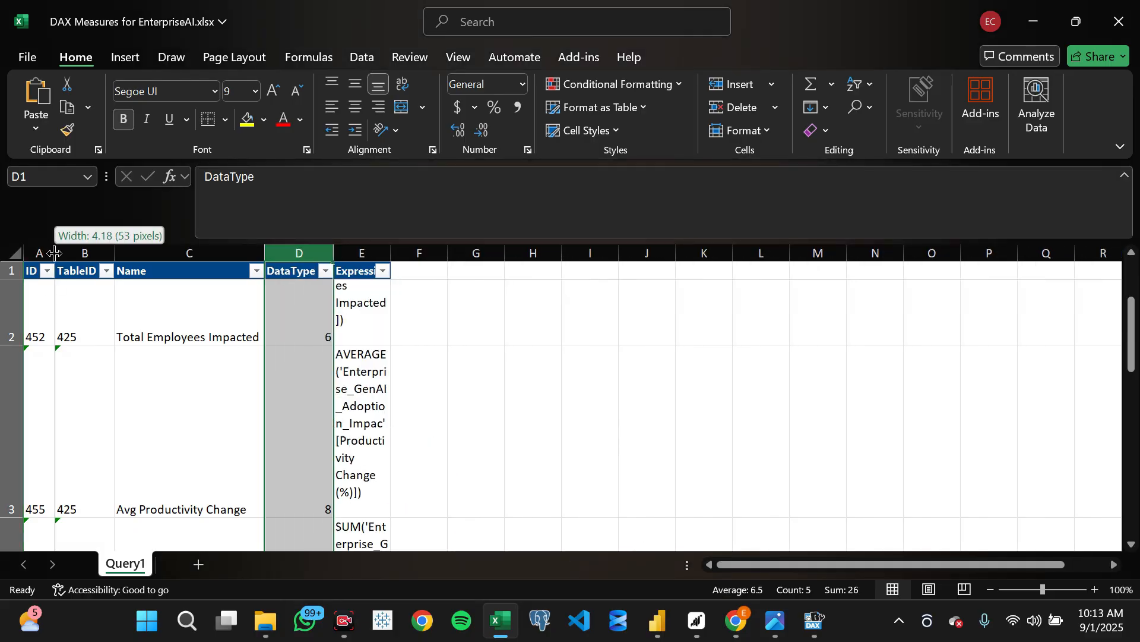
left_click_drag(391, 252, 408, 253)
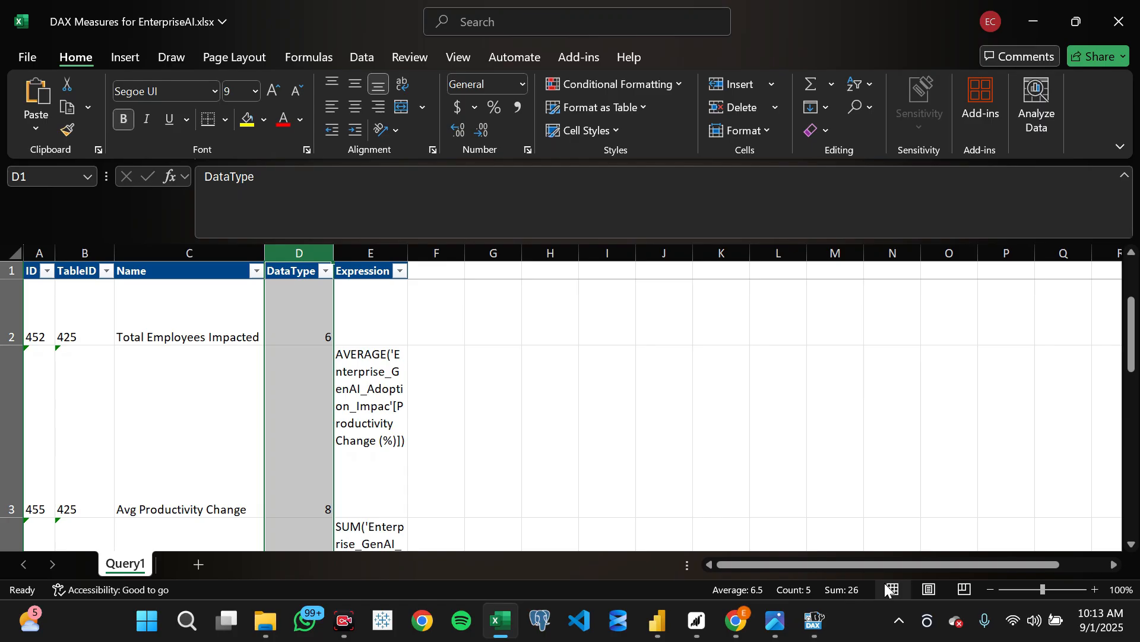
right_click(300, 253)
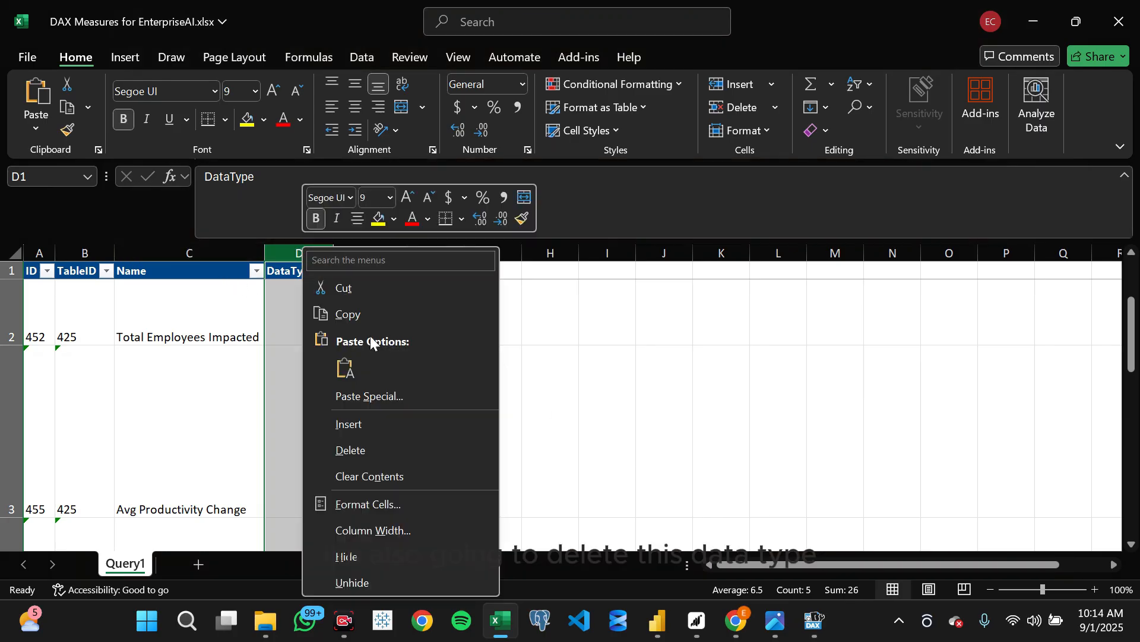
left_click(377, 437)
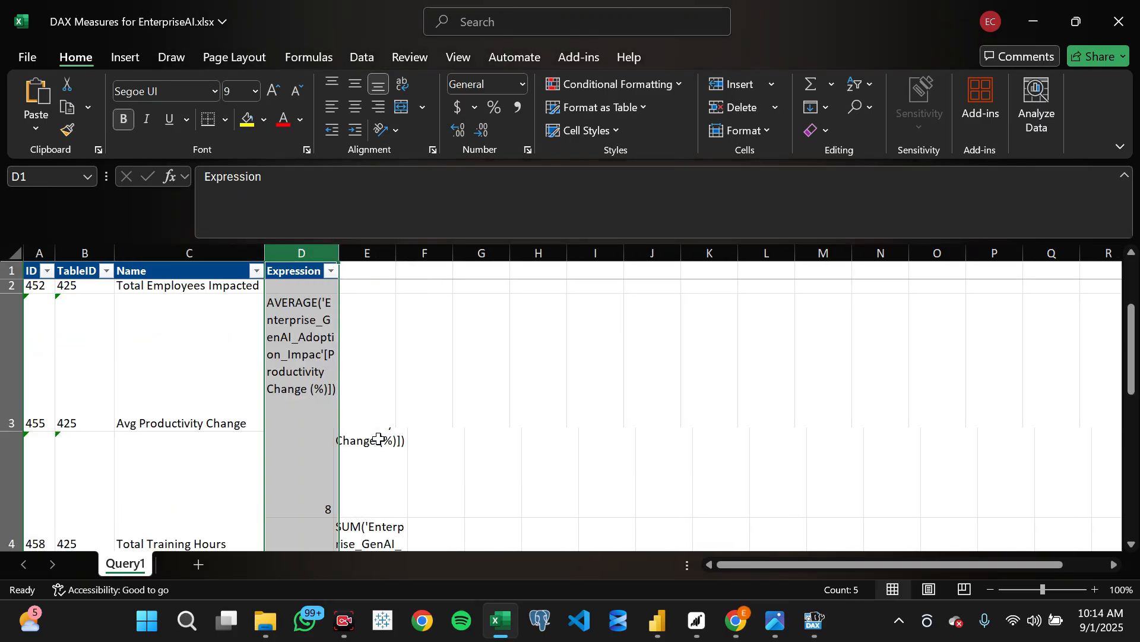
double_click(339, 253)
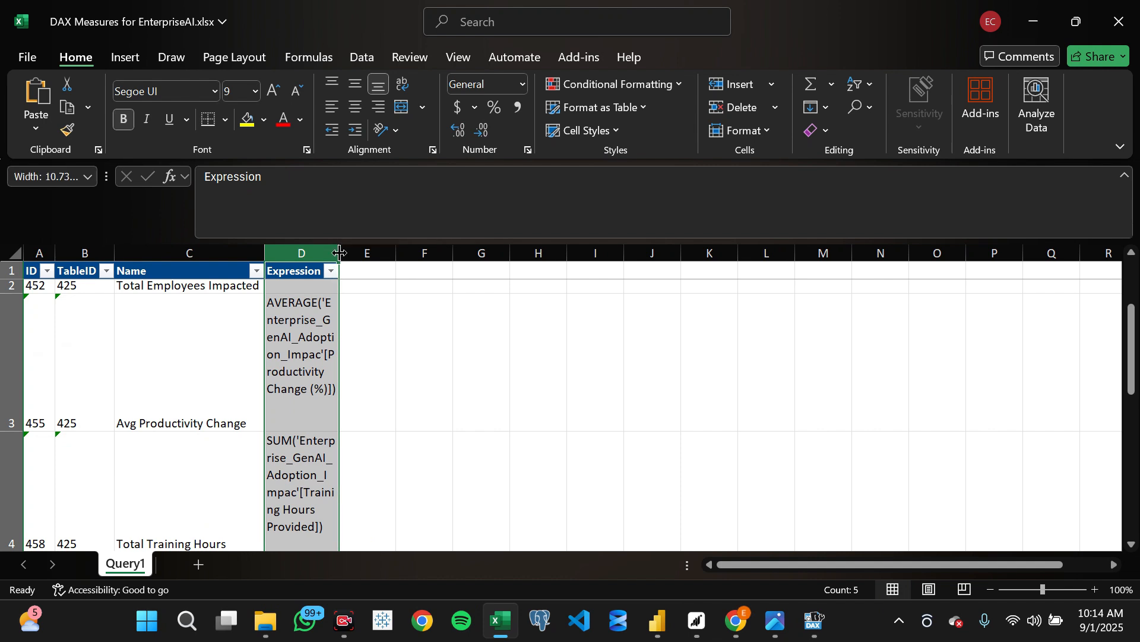
- Enter the formula =CONCAT(C2, "") in cell F2 of the Query1 sheet, referencing the first measure's name
left_click(178, 270)
scroll(113, 386, "down", 2)
scroll(114, 392, "down", 1)
scroll(132, 491, "up", 2)
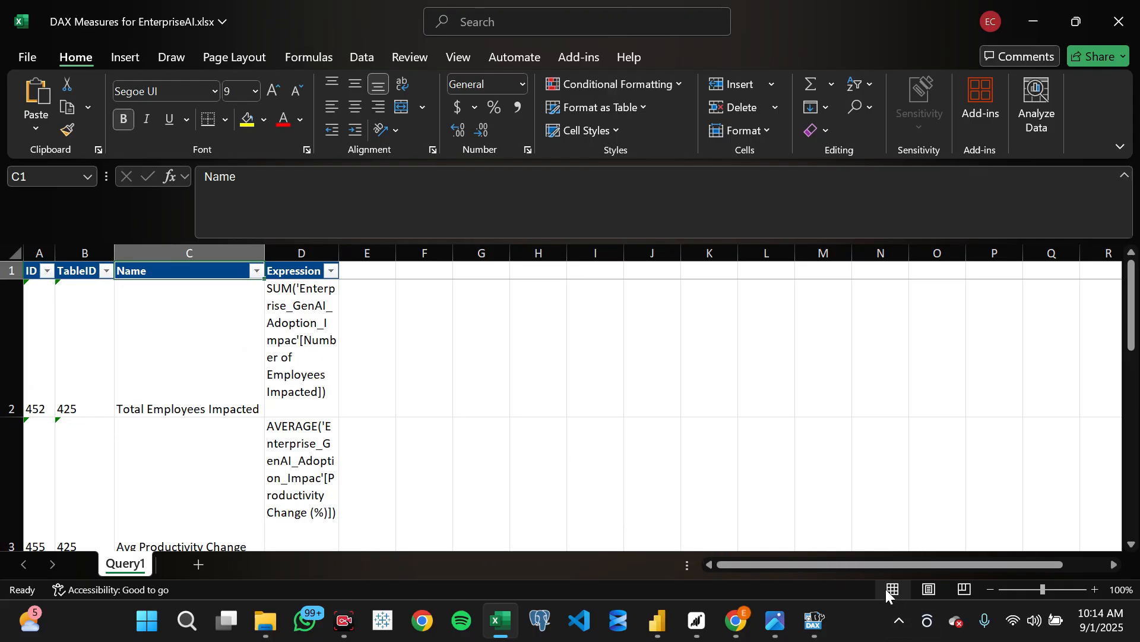
left_click(428, 333)
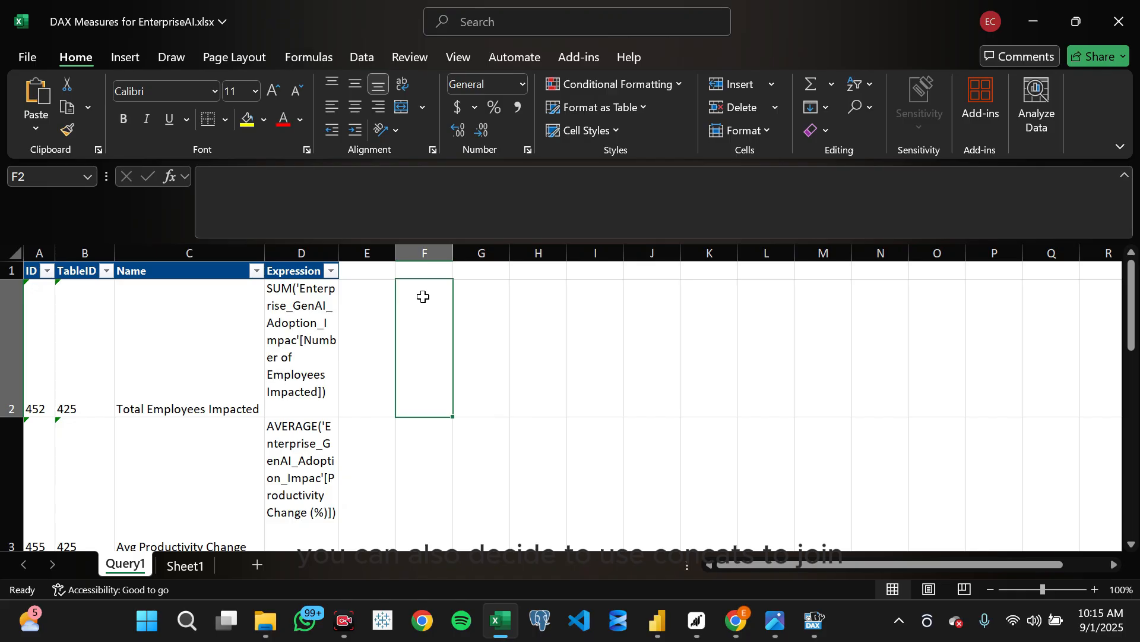
type("=")
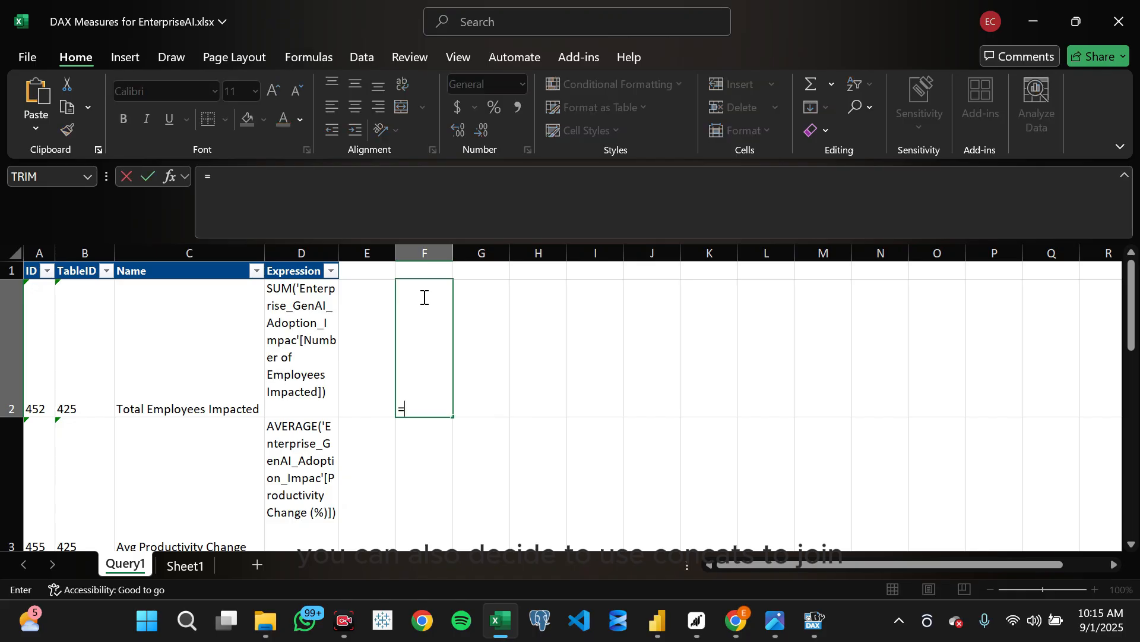
type("con")
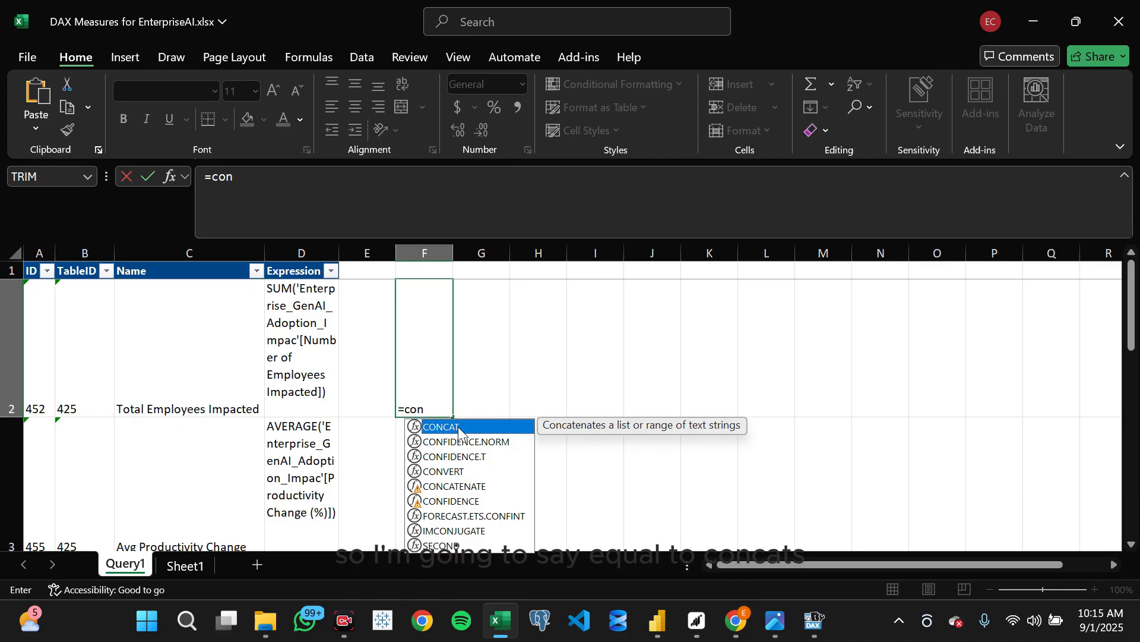
double_click(458, 427)
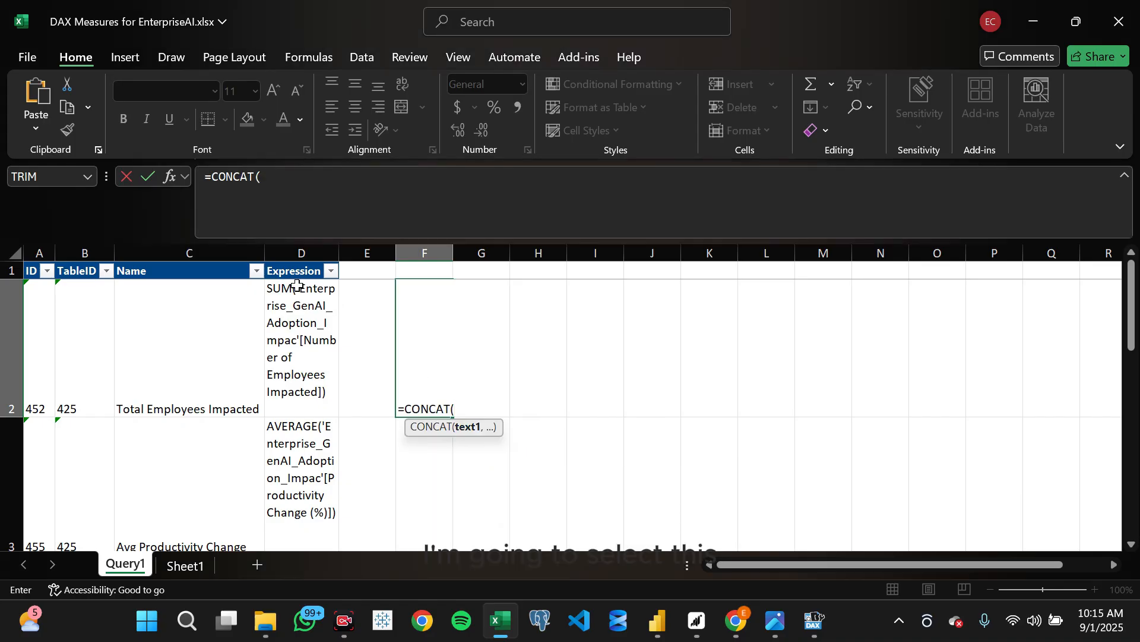
left_click(215, 310)
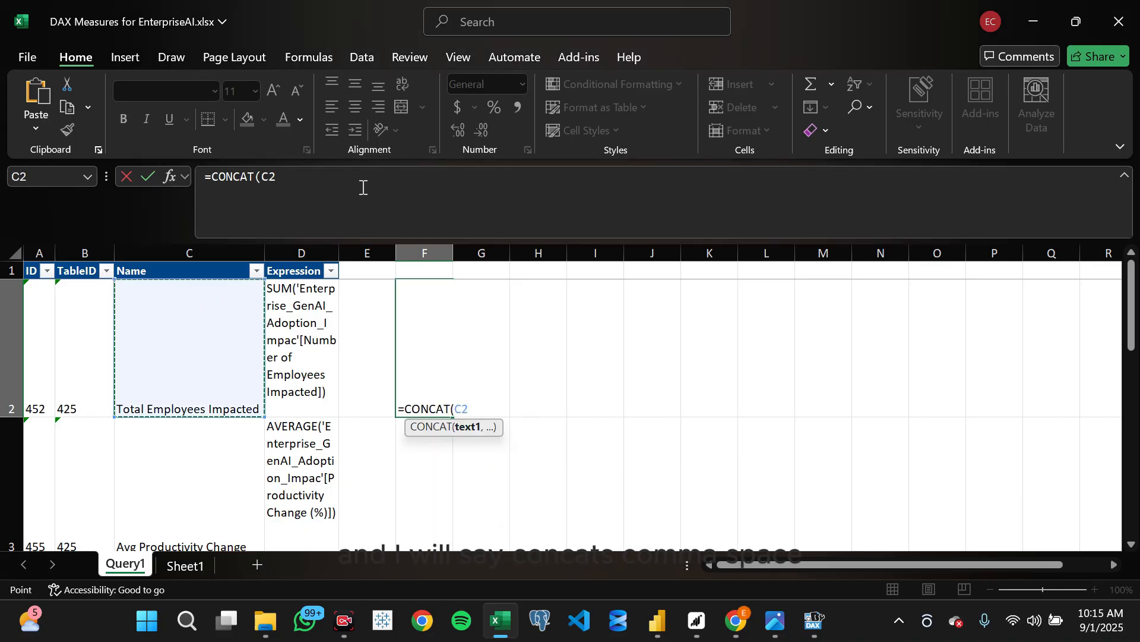
type(",")
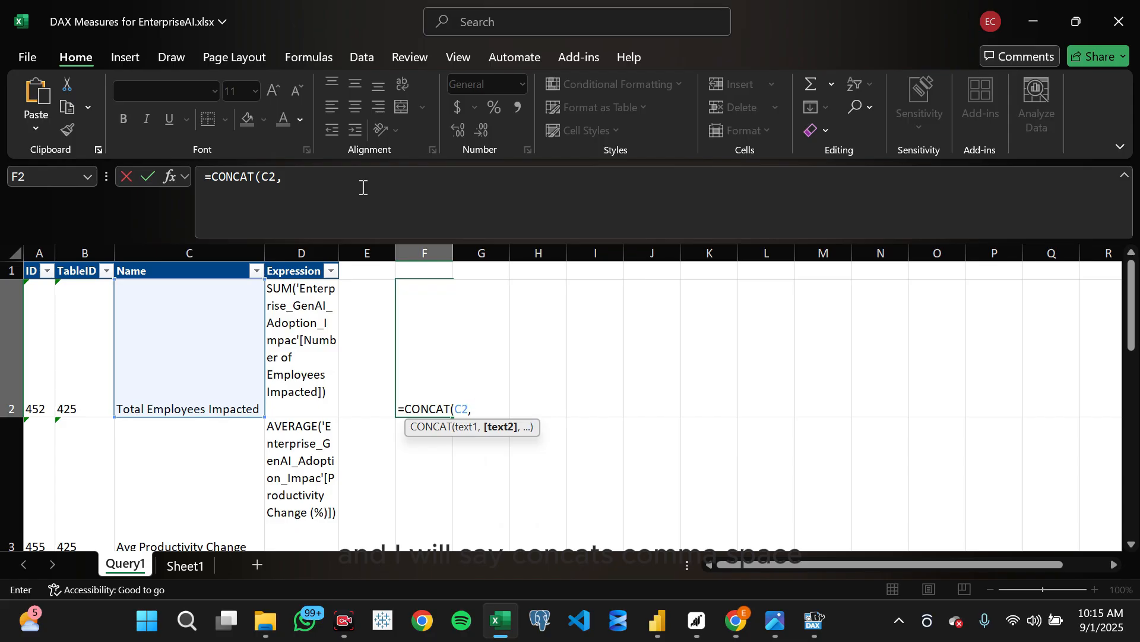
key("Left")
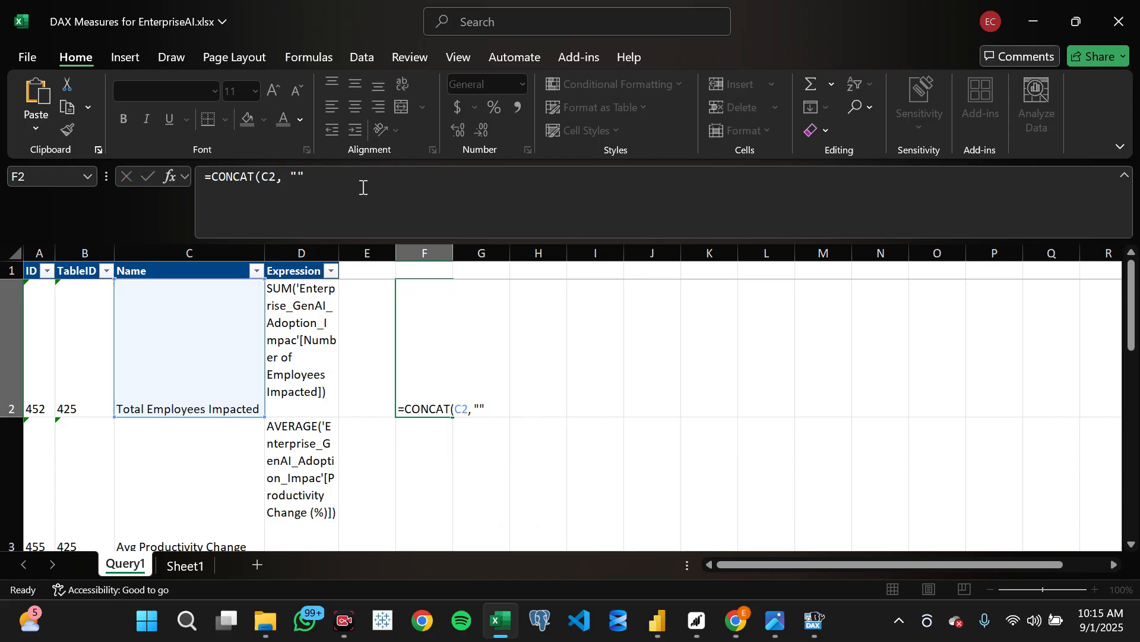
- Extend the F2 formula to =CONCAT(C2, " ", D2) so it joins the measure name and expression with a space
left_click(472, 362)
left_click(409, 331)
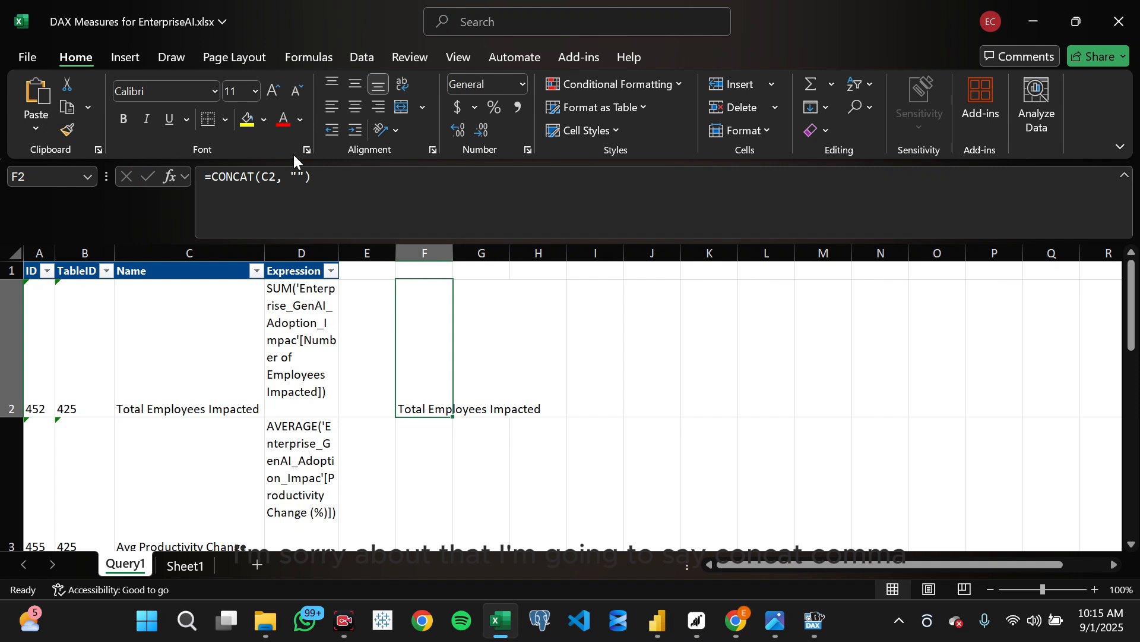
left_click(297, 176)
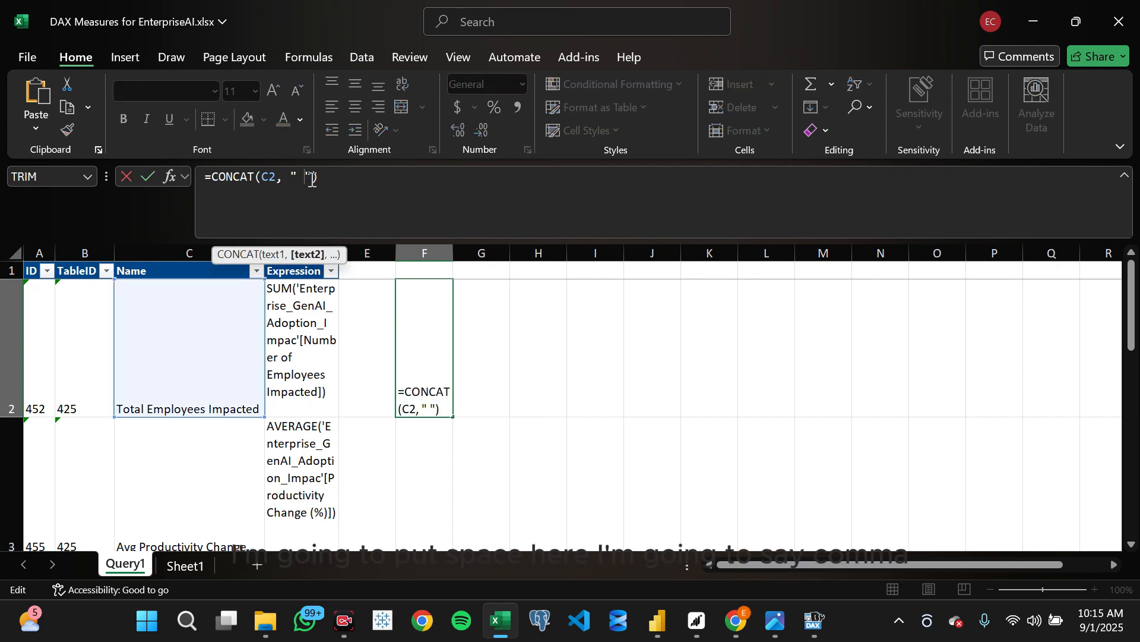
type(",")
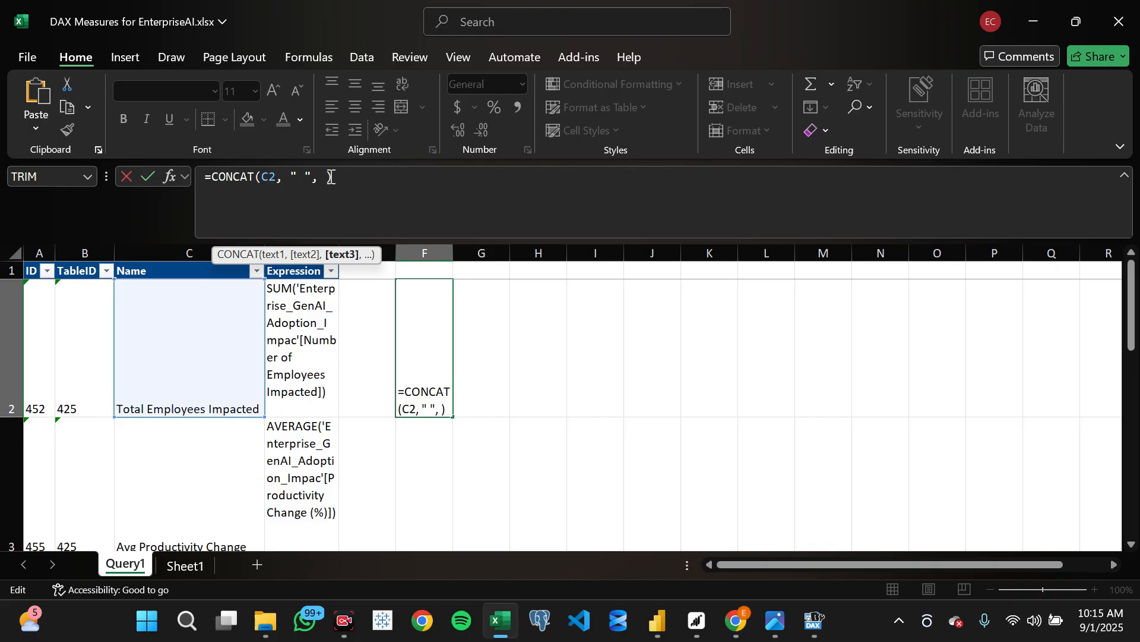
left_click(306, 318)
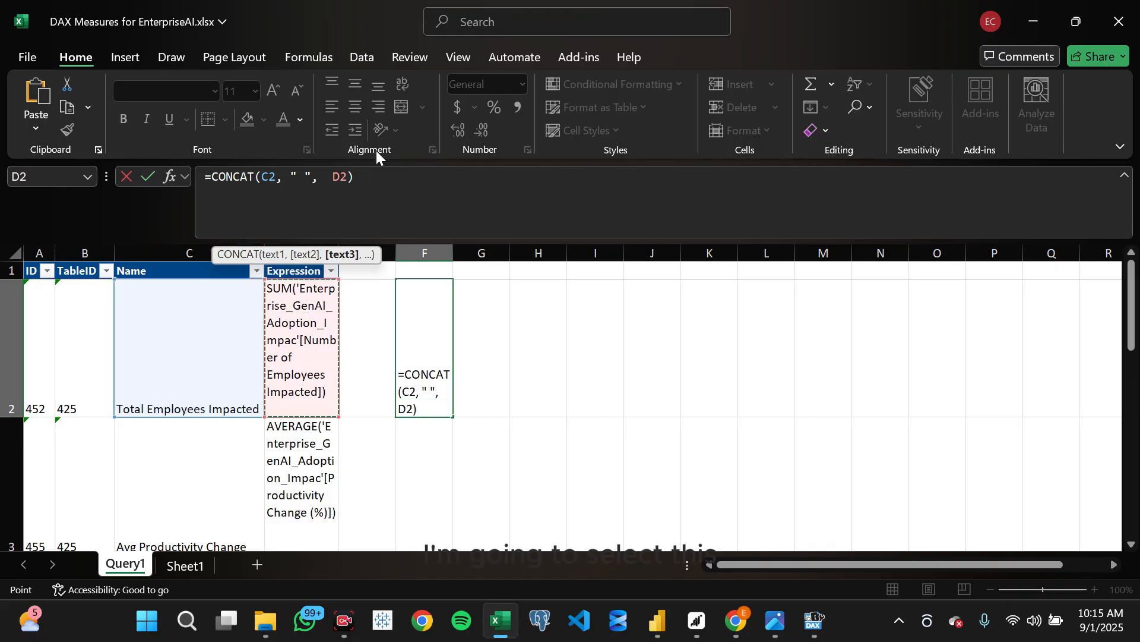
key("Return")
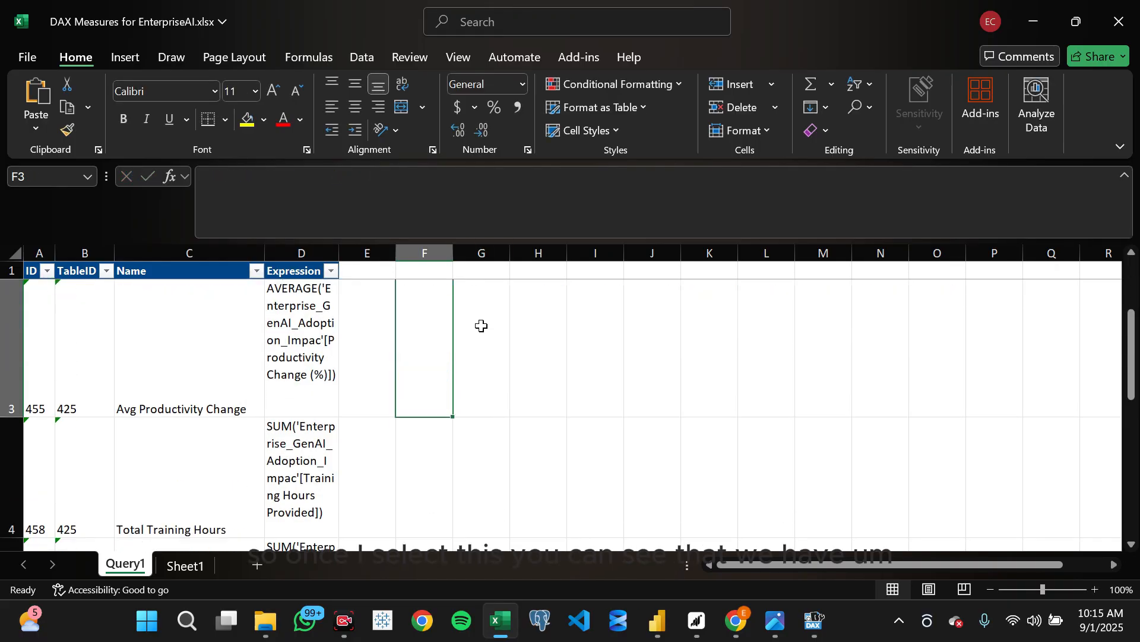
- Auto-fit column F to the width of the joined measure text
scroll(481, 325, "up", 2)
double_click(452, 252)
left_click(450, 251)
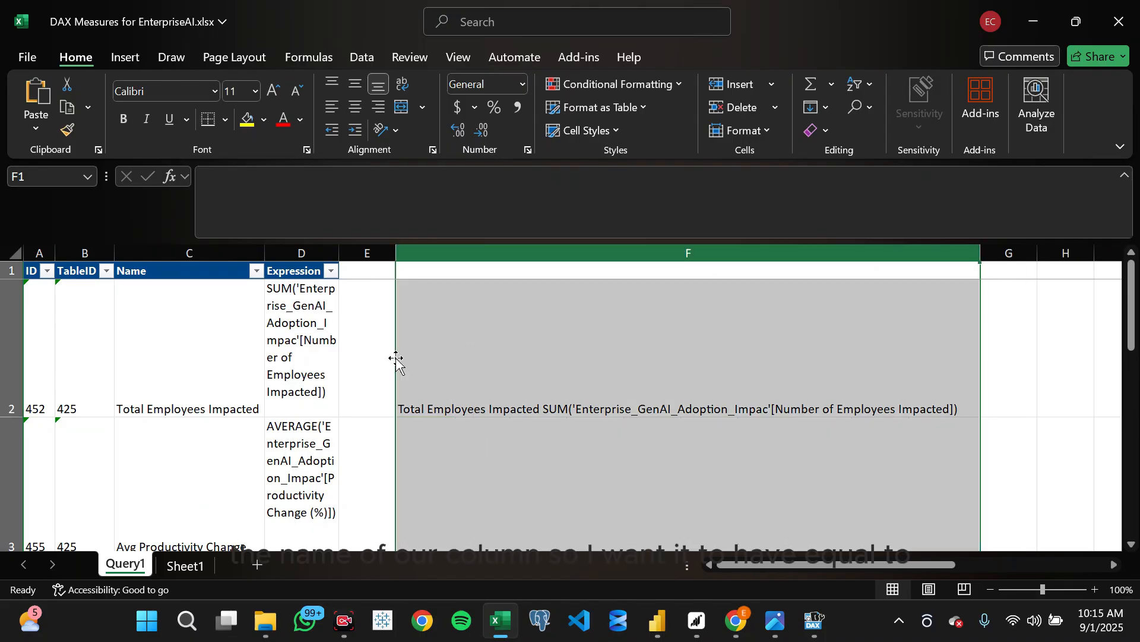
left_click(454, 351)
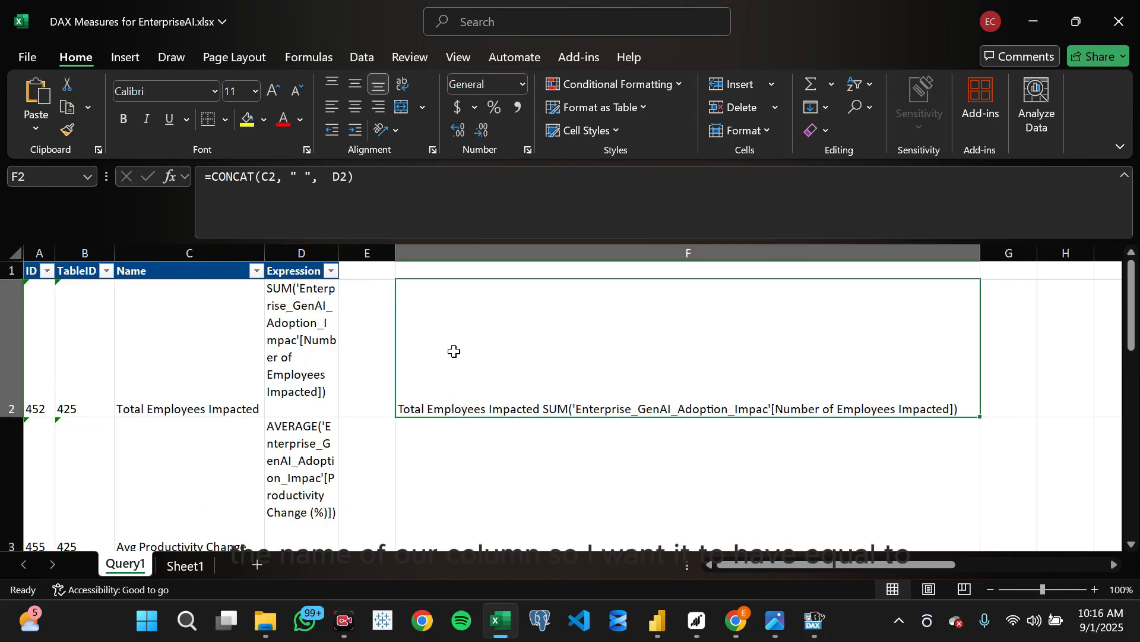
left_click(268, 184)
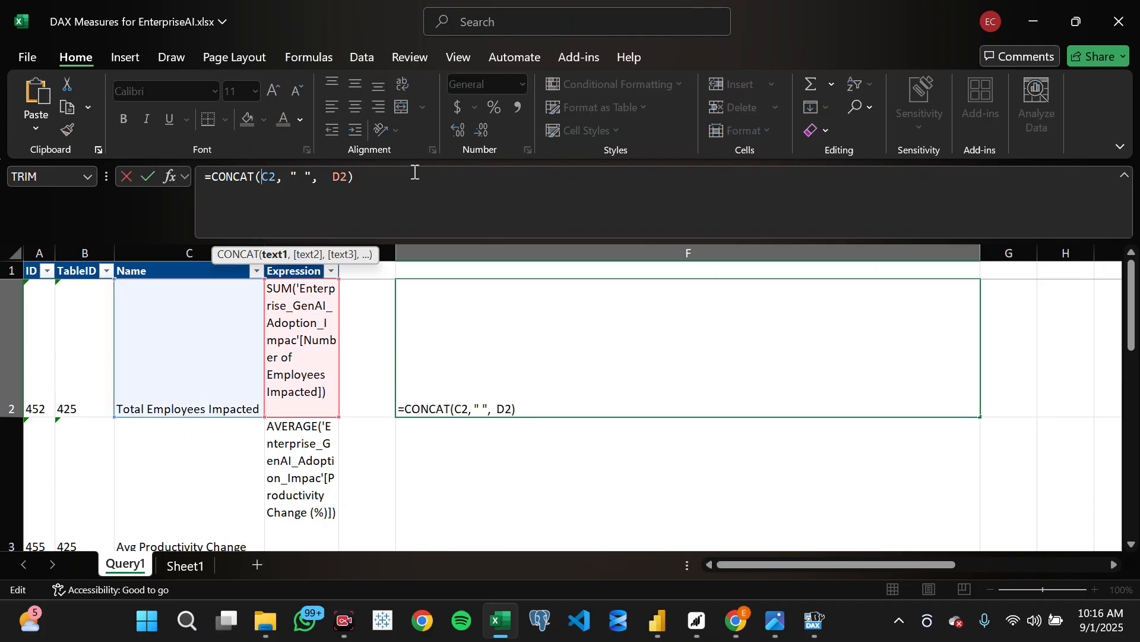
key("Return")
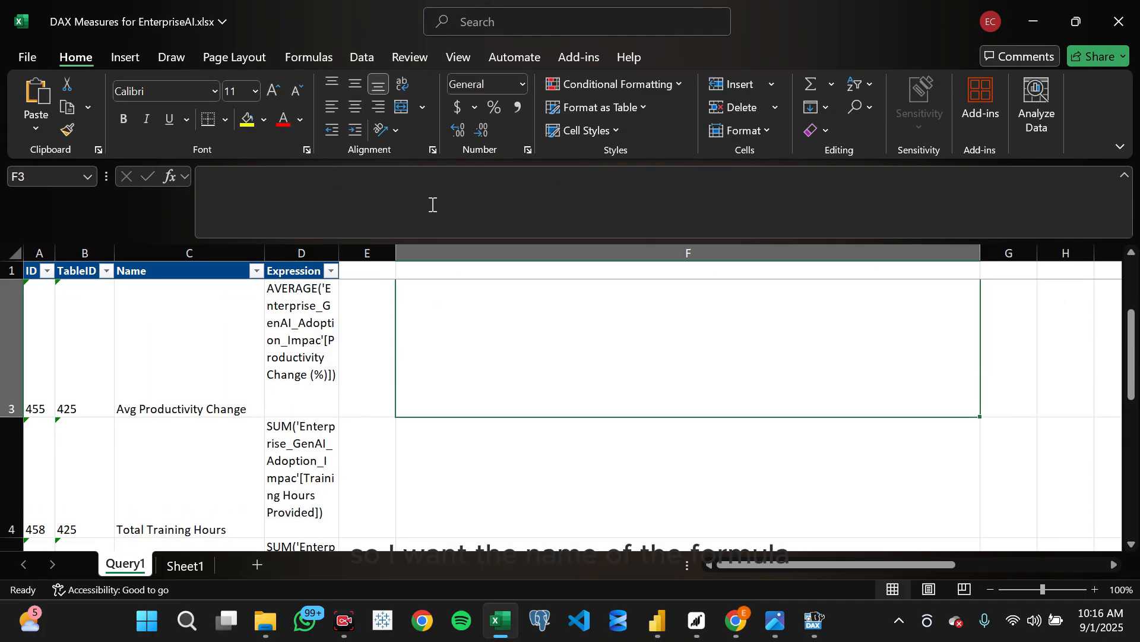
- Insert an equals-sign separator after the name in F2, making the formula =CONCAT(C2, "= "," ", D2)
scroll(466, 422, "up", 1)
left_click(420, 389)
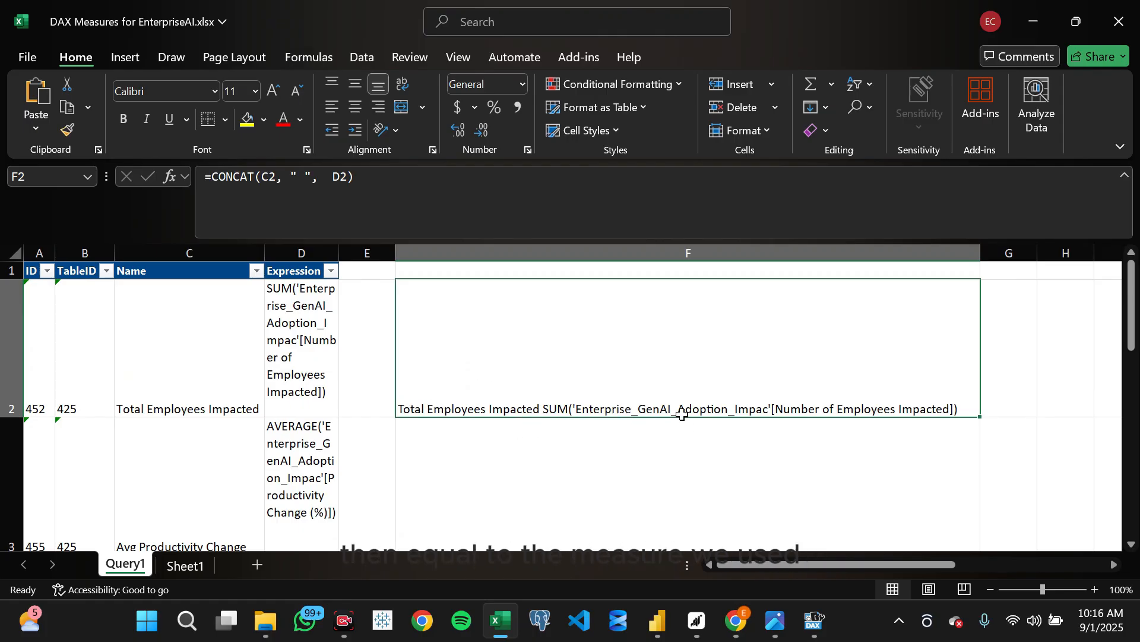
left_click(294, 179)
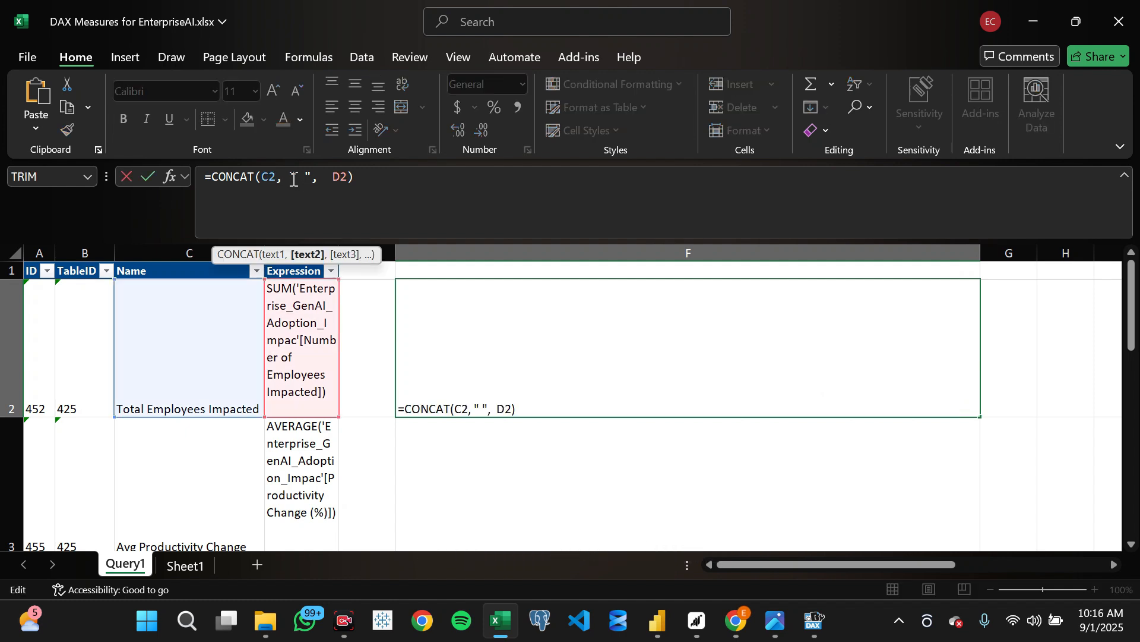
type(",")
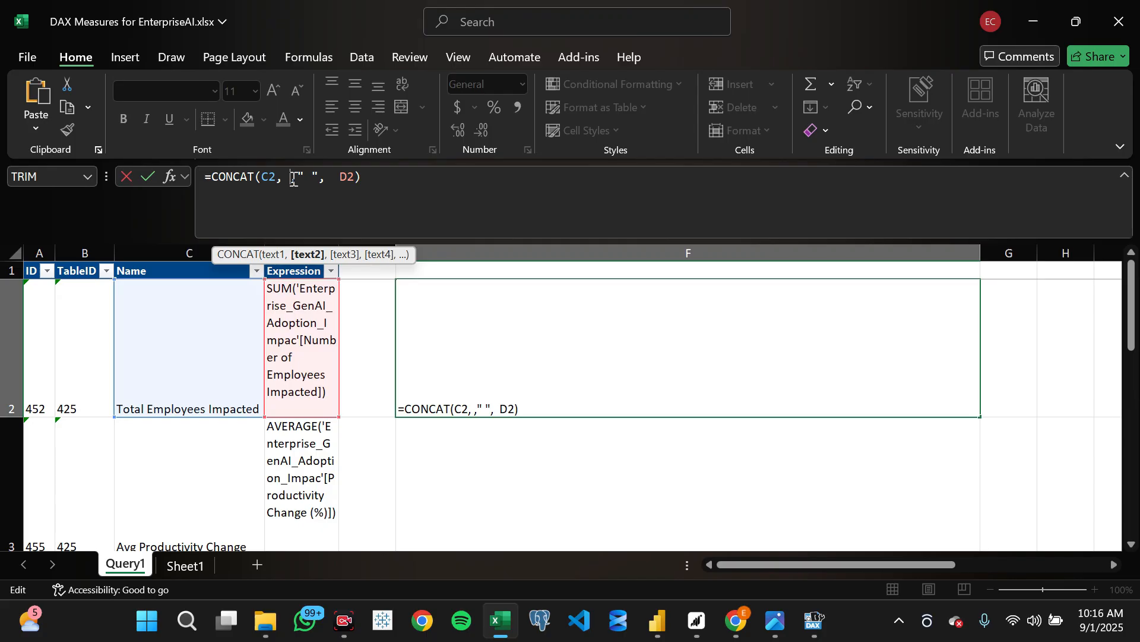
type("\"\"")
type("=")
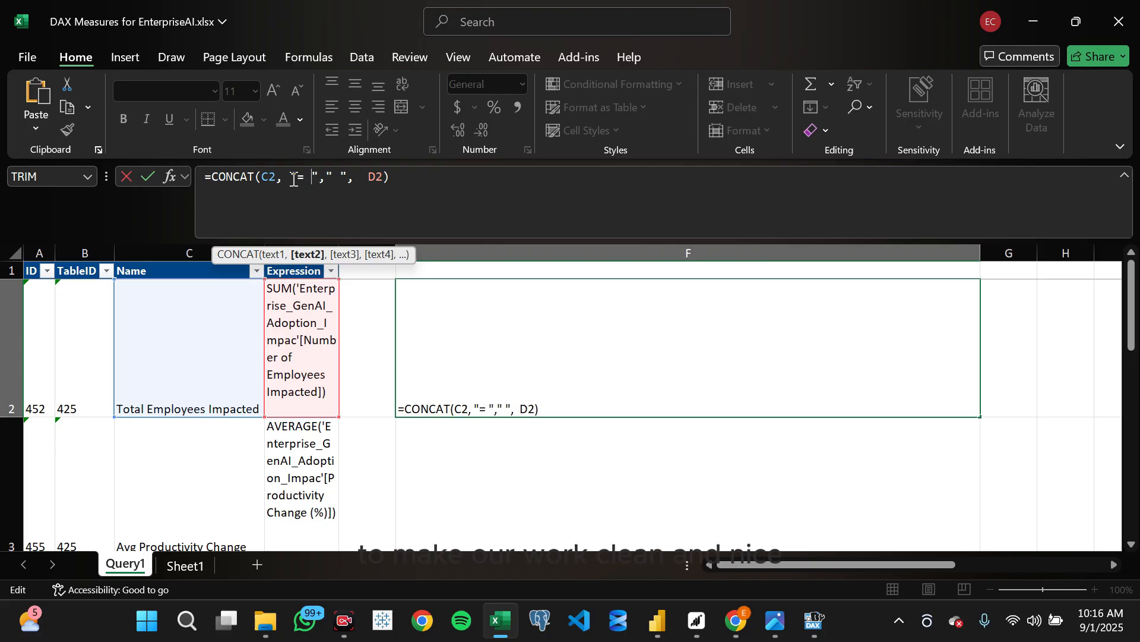
key("Return")
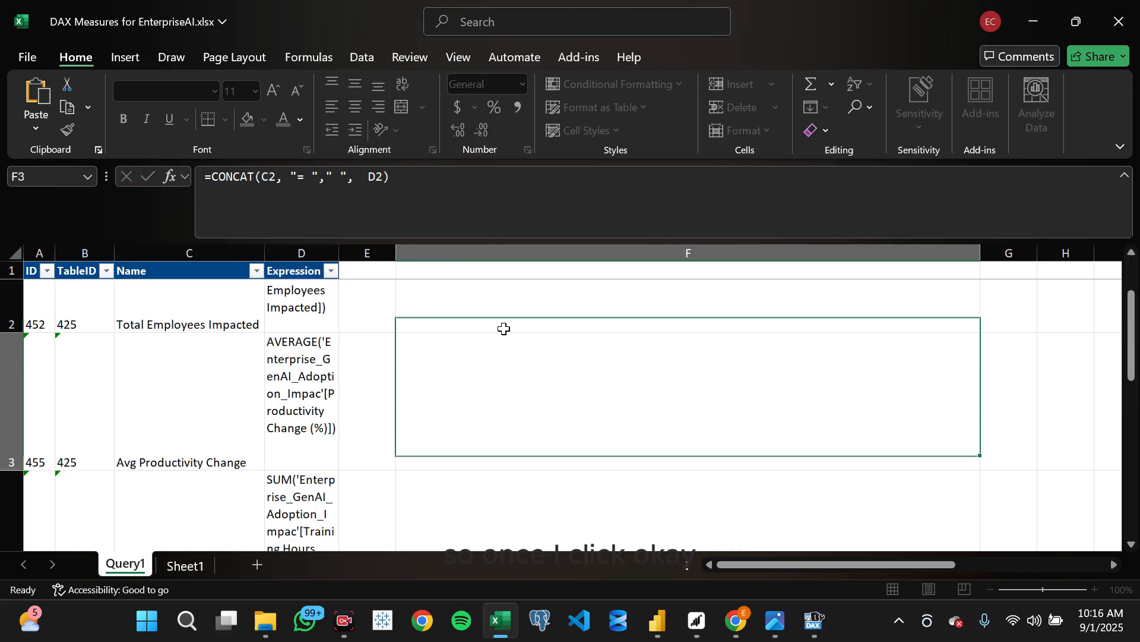
- Add a space before the equals sign in F2's separator, making the formula =CONCAT(C2, " = "," ", D2)
scroll(504, 328, "up", 1)
left_click(493, 392)
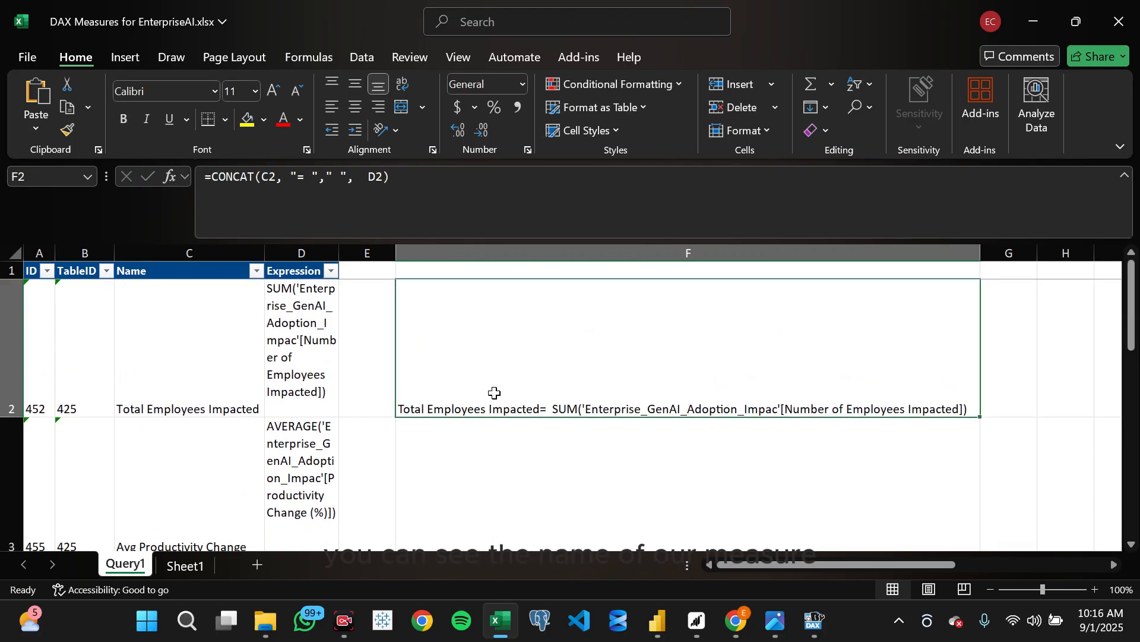
left_click(298, 176)
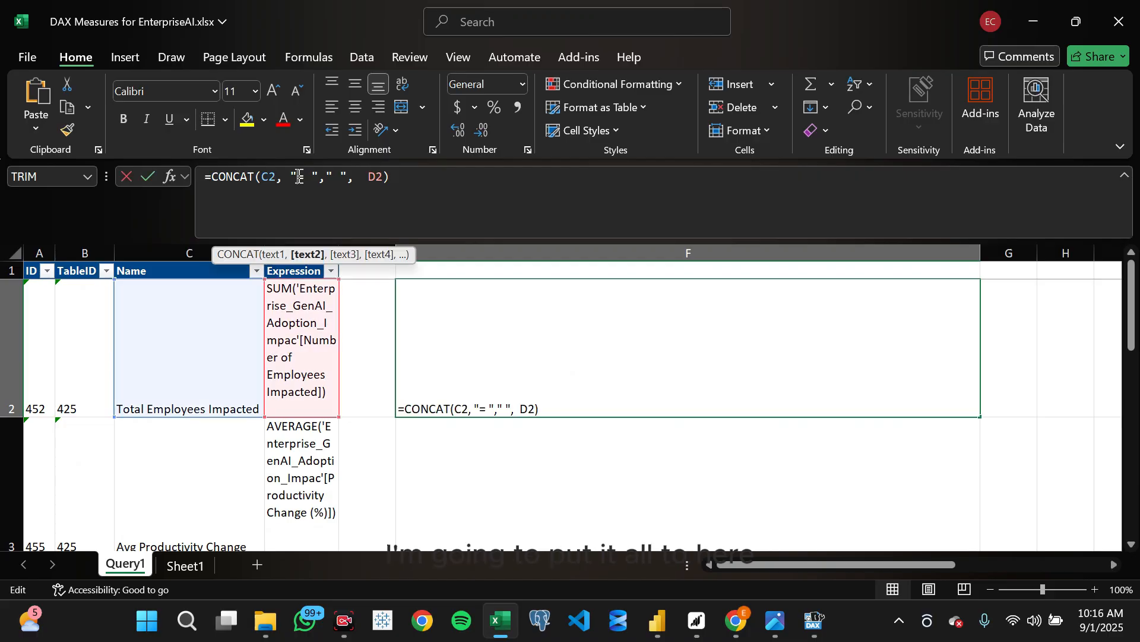
key("Return")
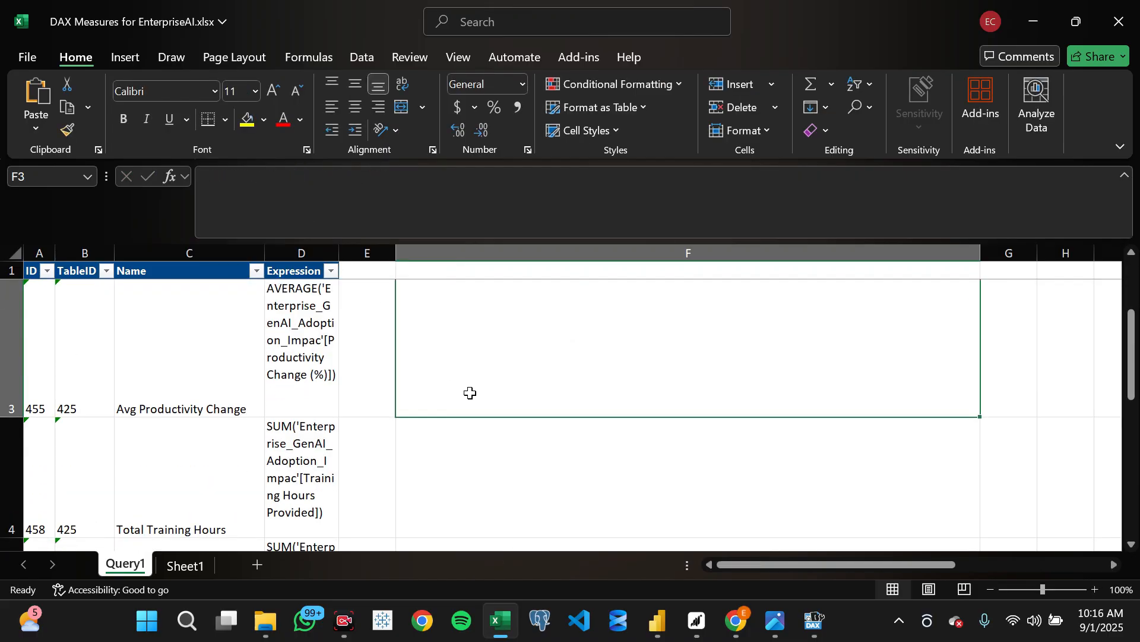
scroll(470, 392, "up", 1)
left_click(466, 406)
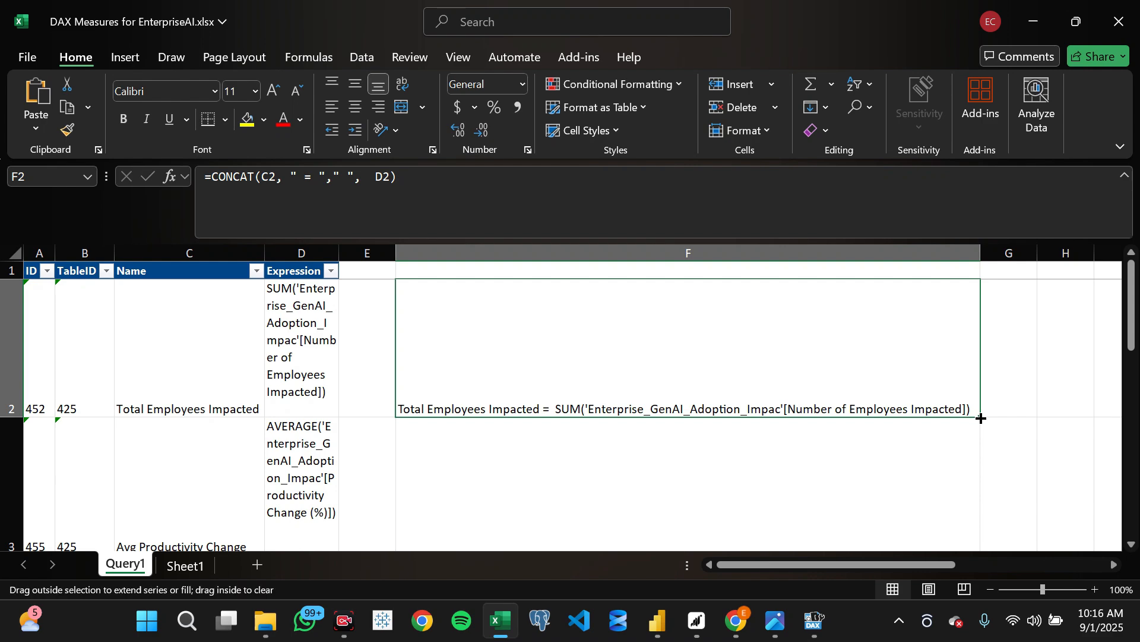
scroll(653, 403, "down", 5)
scroll(654, 403, "up", 3)
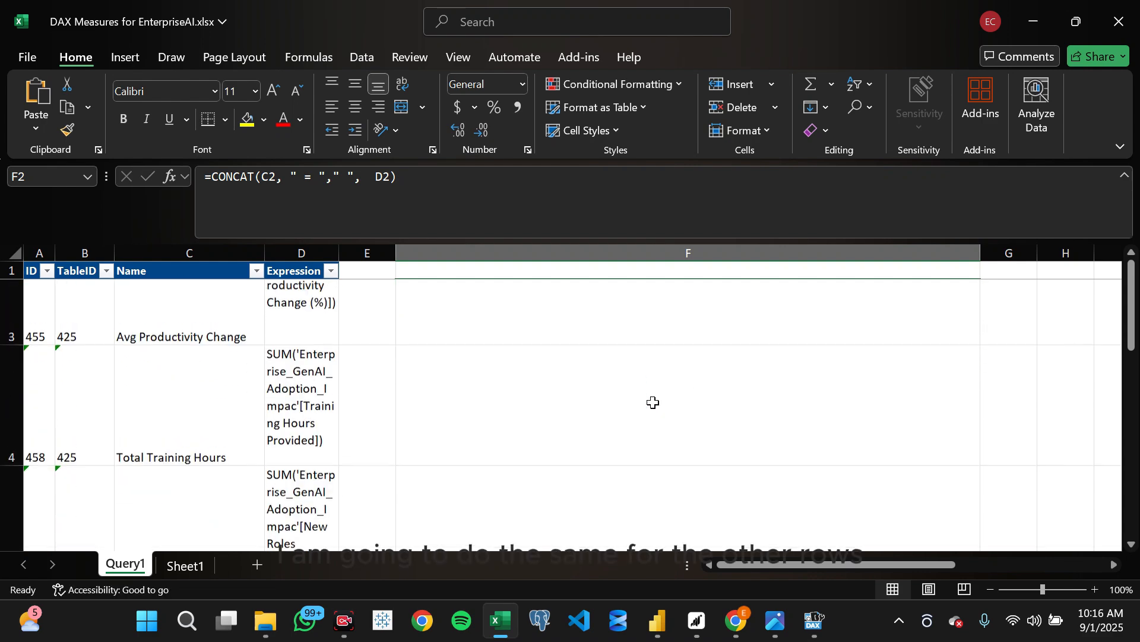
scroll(654, 402, "up", 2)
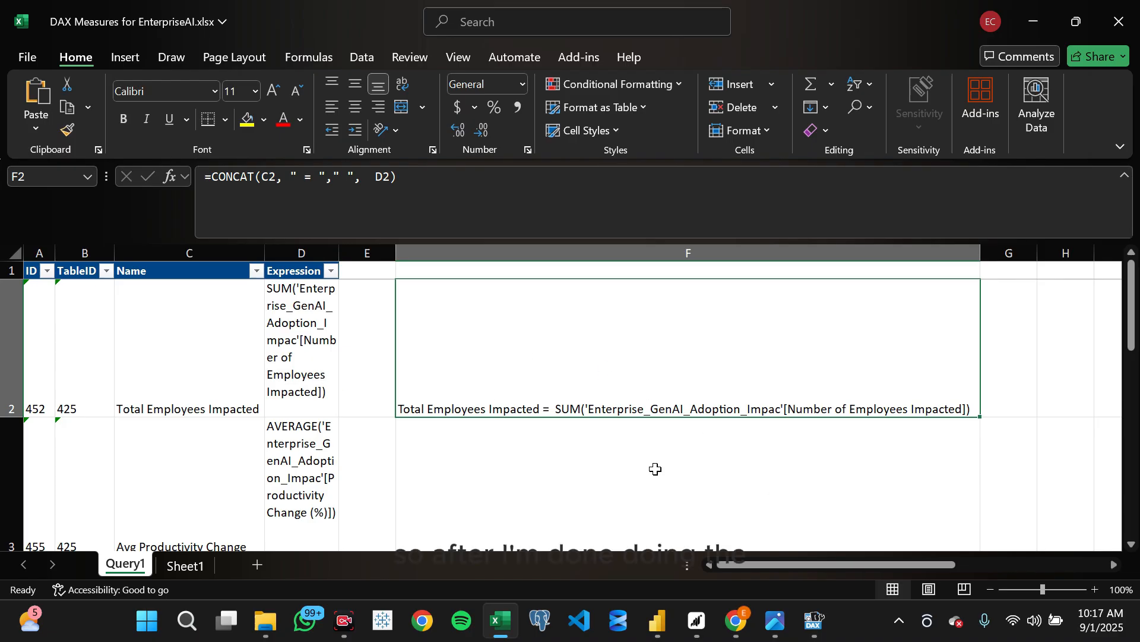
scroll(444, 423, "down", 1)
scroll(444, 423, "up", 1)
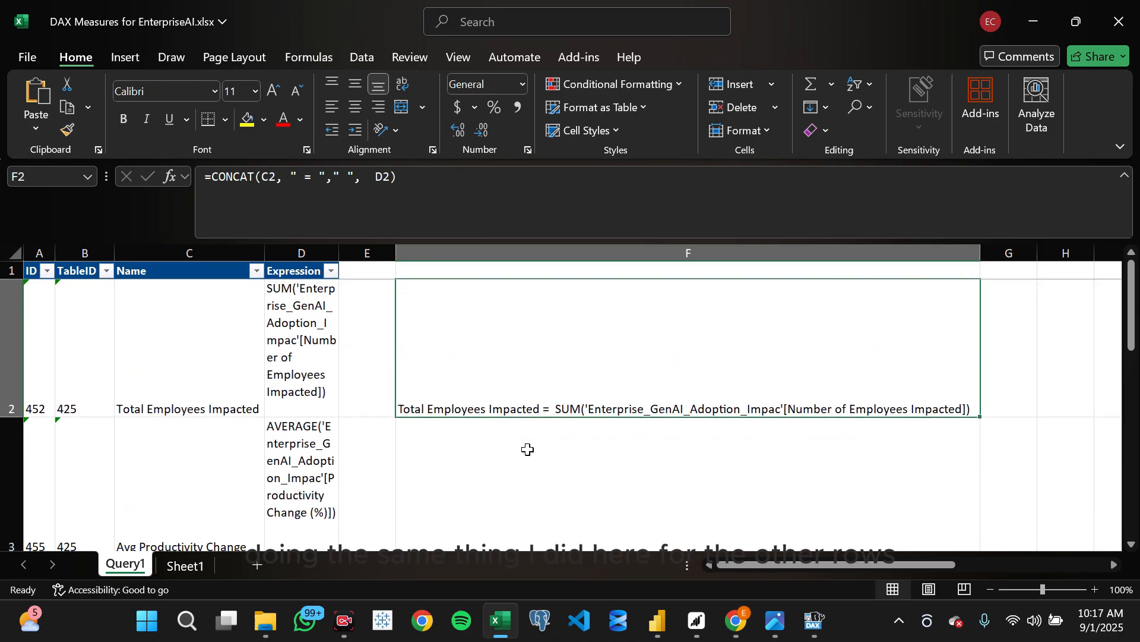
left_click(439, 444)
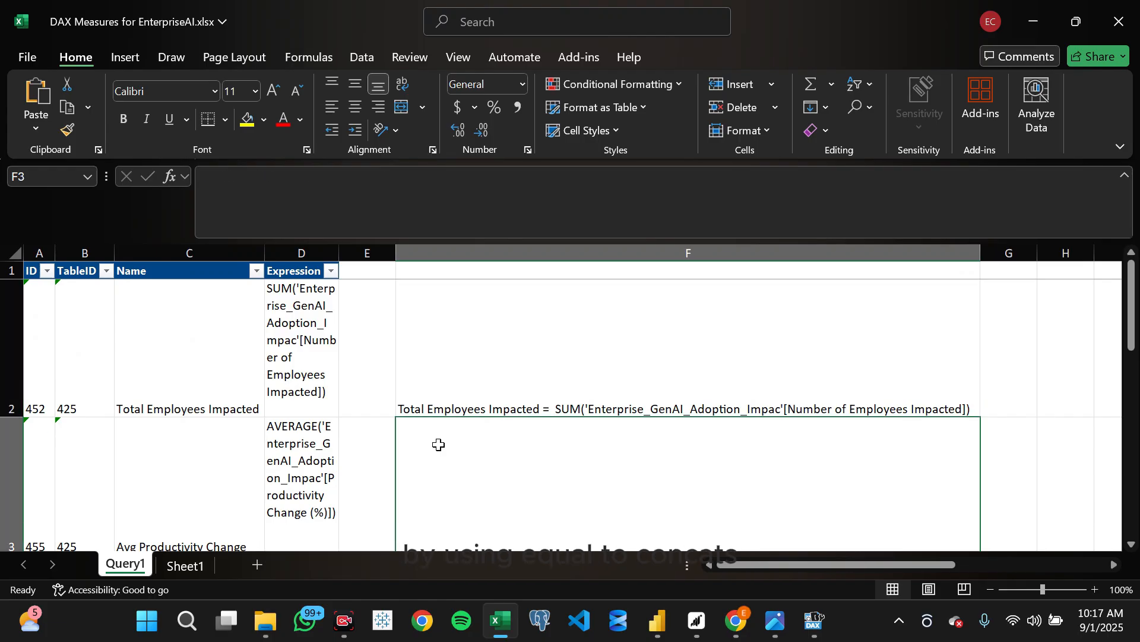
type("=conc")
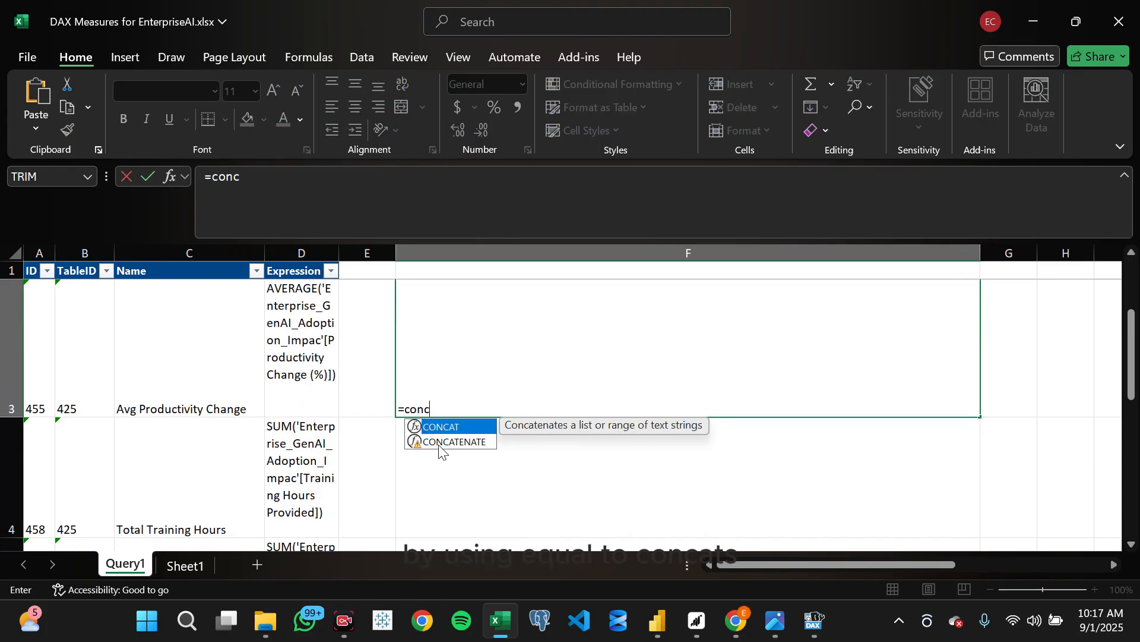
key("Escape")
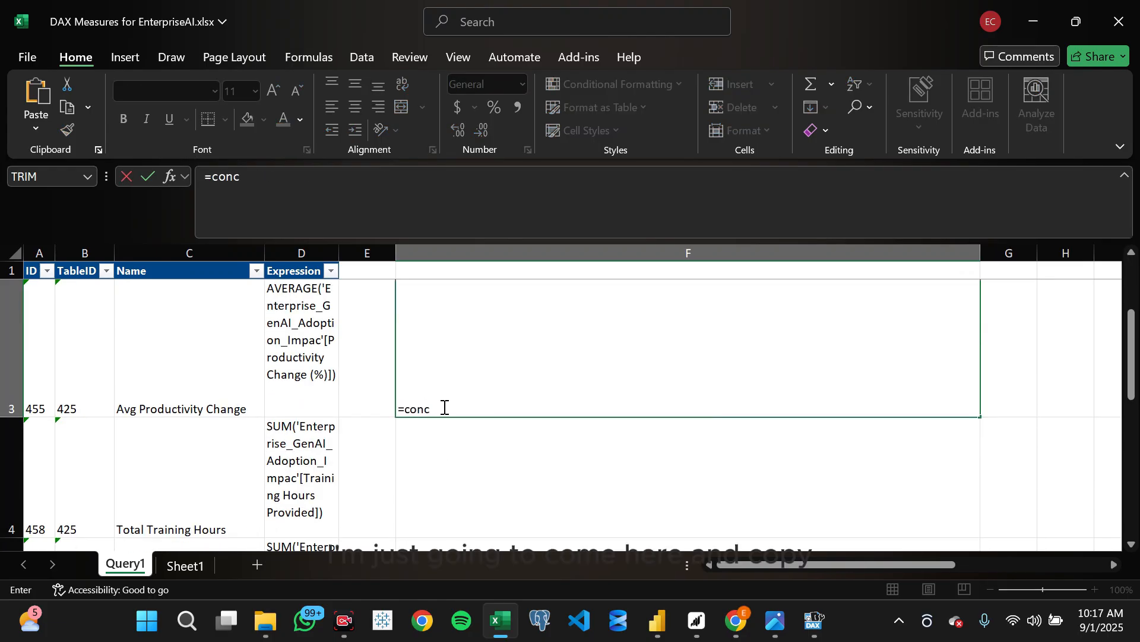
- Fill the CONCAT formula from F2 down through F5 so each row joins its own measure name and expression
scroll(442, 380, "up", 2)
left_click(445, 356)
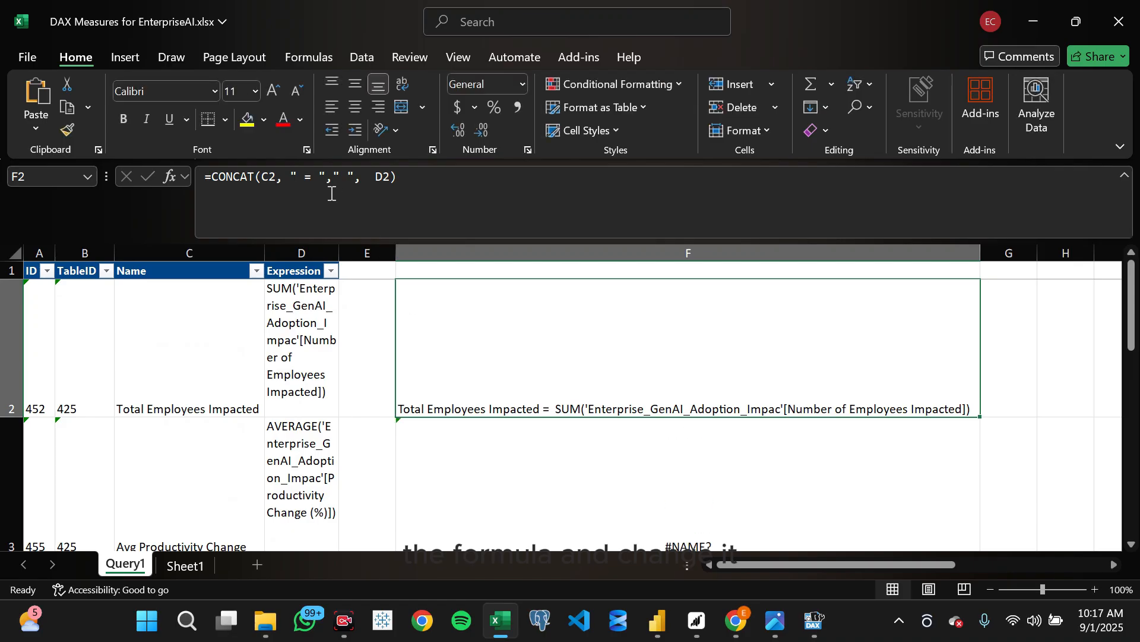
triple_click(419, 179)
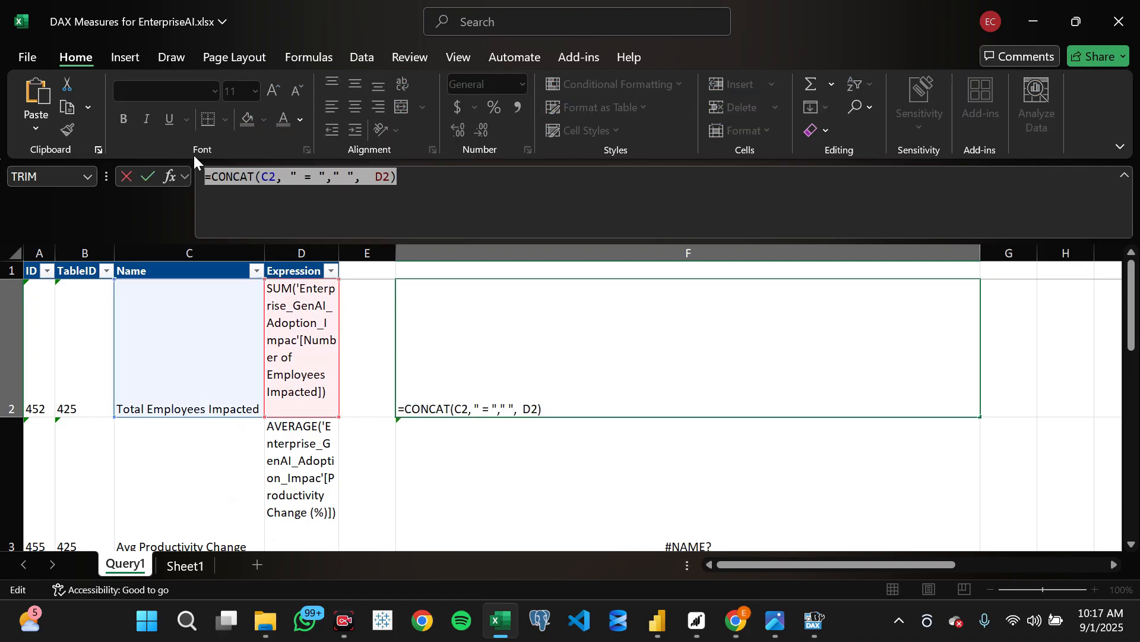
left_click(846, 392)
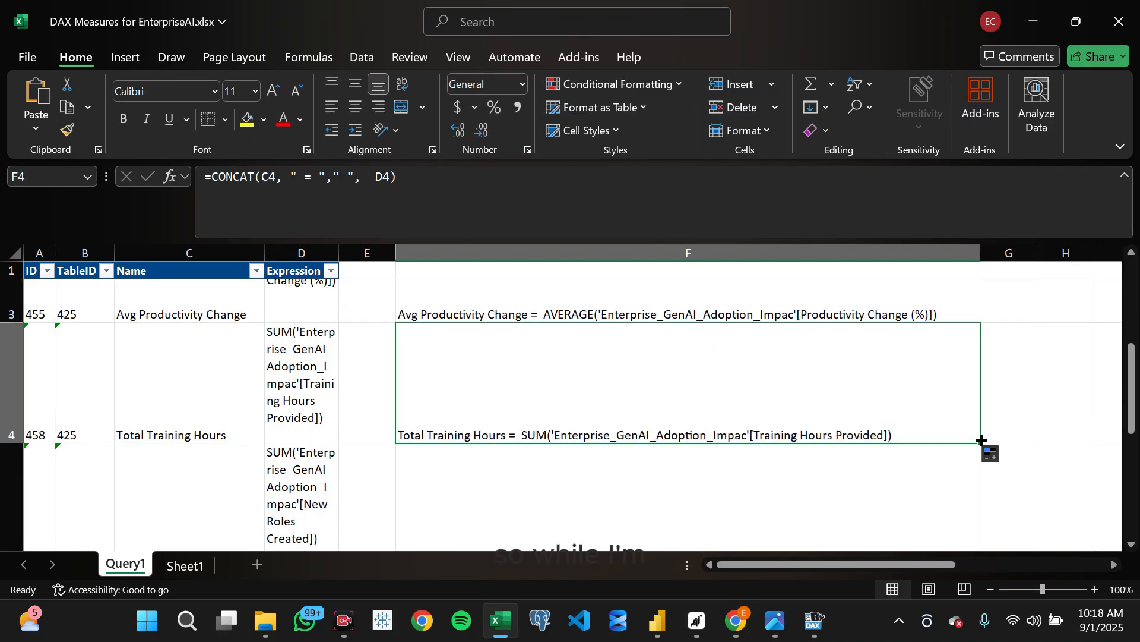
left_click_drag(981, 441, 968, 532)
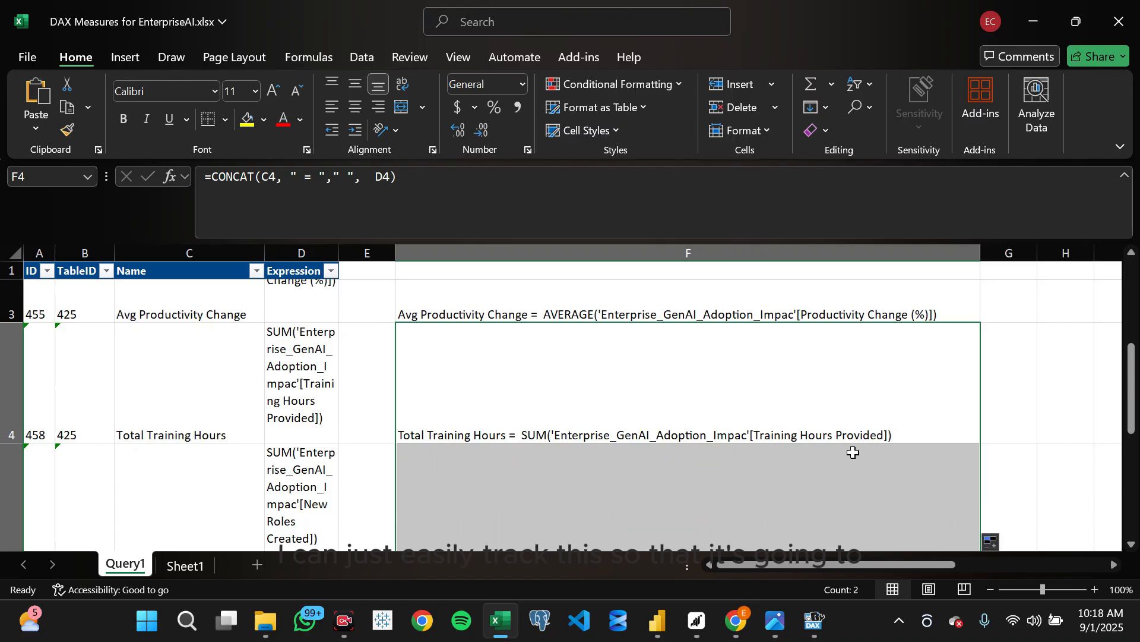
scroll(853, 452, "down", 1)
scroll(853, 453, "left", 2)
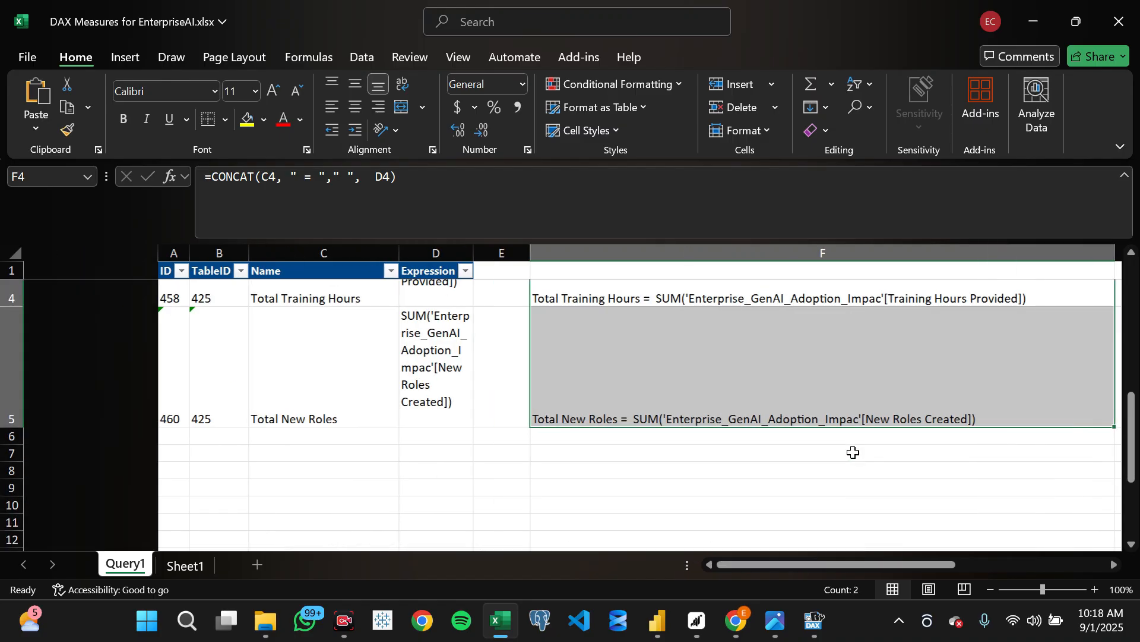
scroll(802, 392, "up", 3)
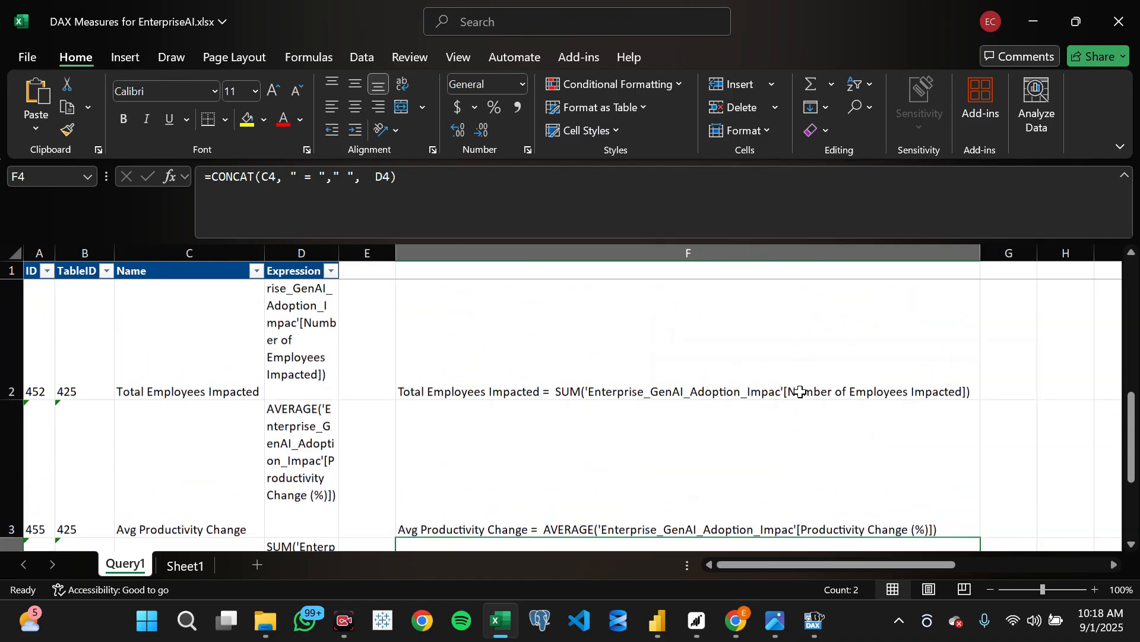
- Copy the joined measure definitions in cells F3:F5 of the Query1 sheet
left_click(630, 362)
scroll(630, 363, "down", 3)
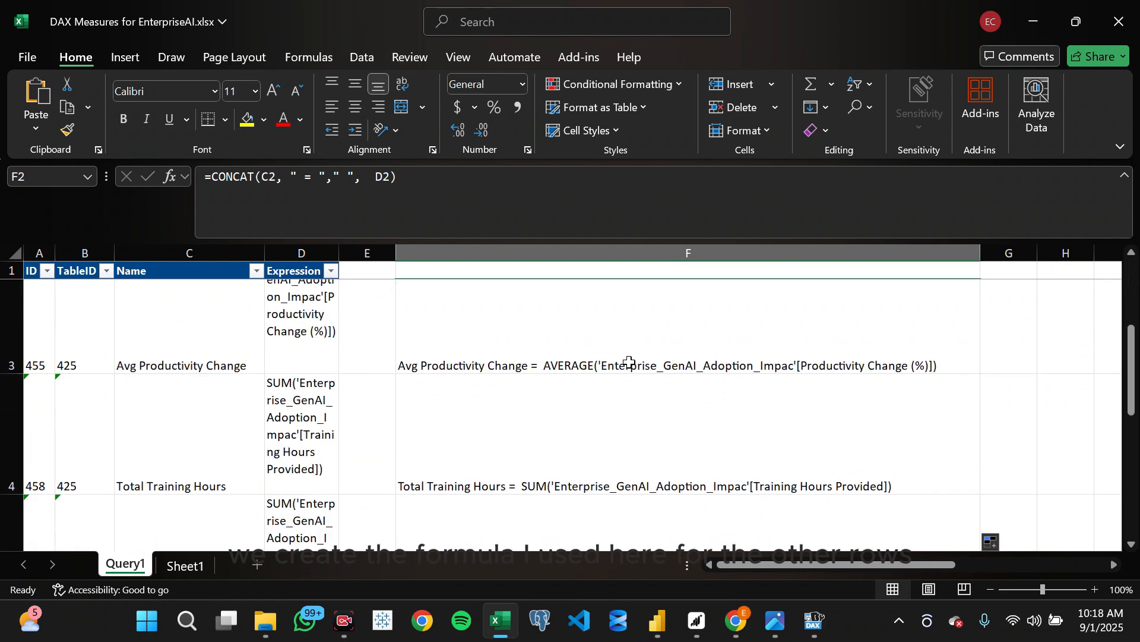
left_click(523, 313)
left_click_drag(522, 314, 554, 389)
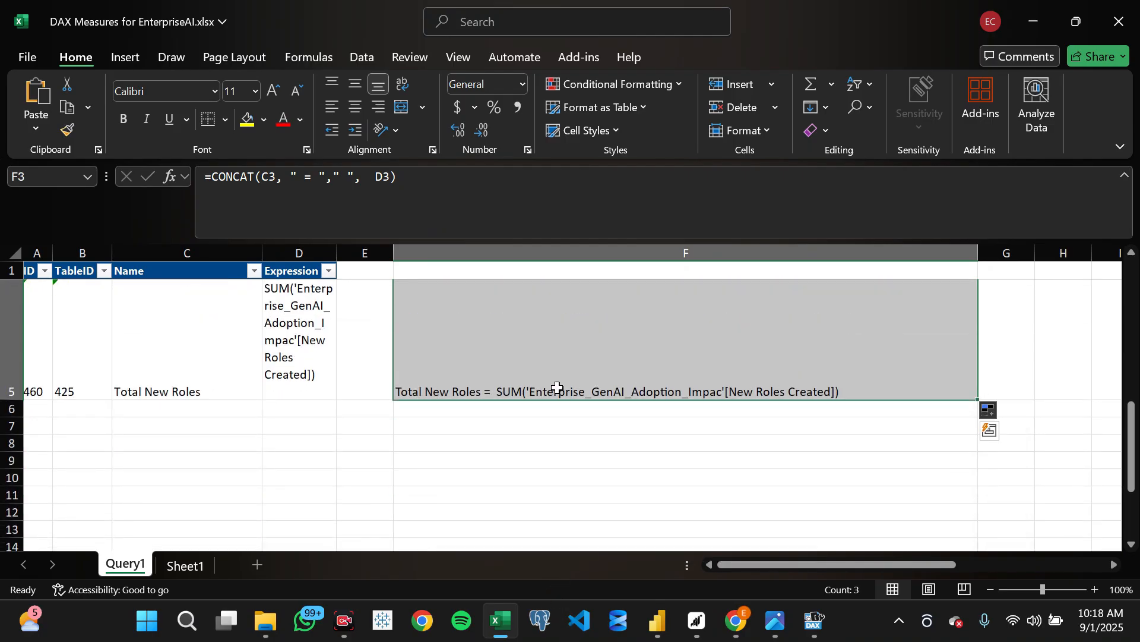
key("ctrl+c")
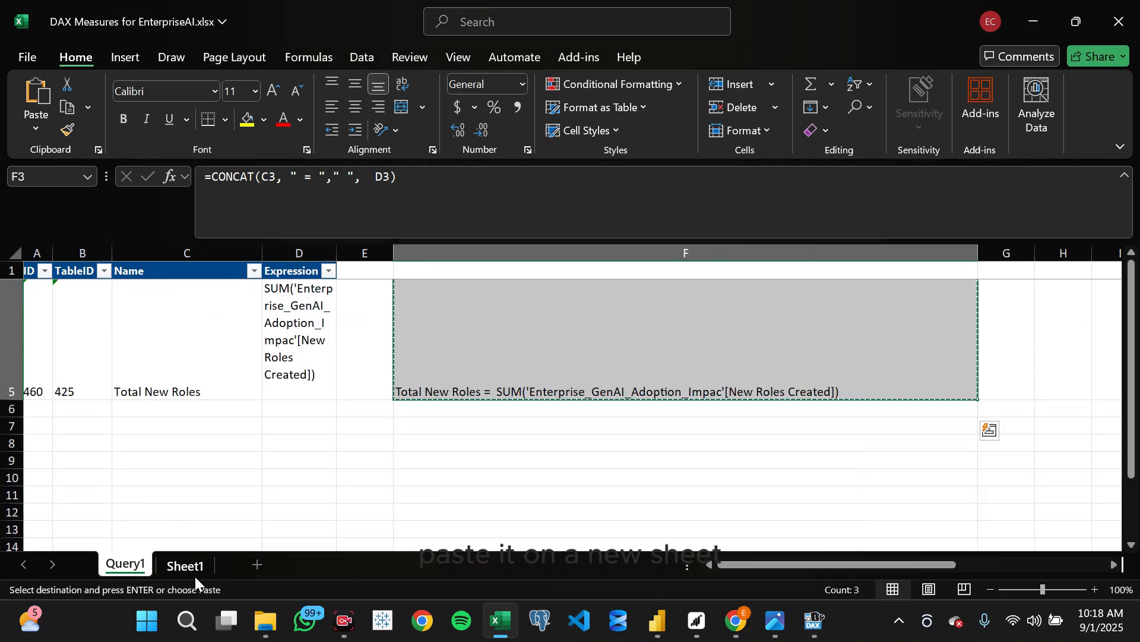
- Paste the copied definitions as values into Sheet1 starting at A1, and auto-fit column A to the text
left_click(194, 576)
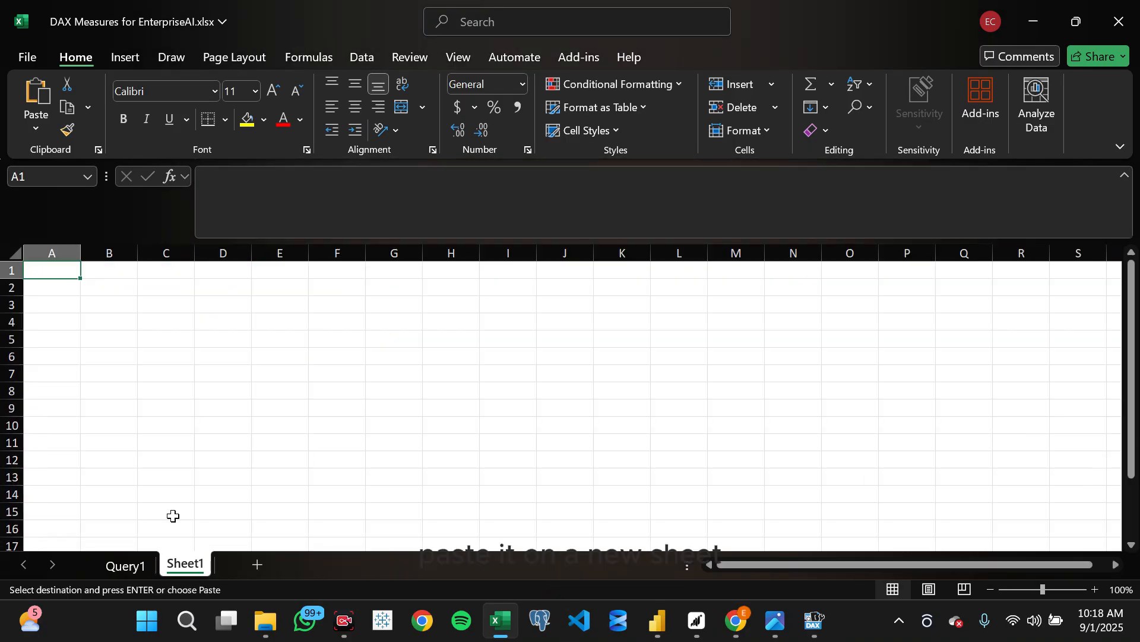
right_click(47, 276)
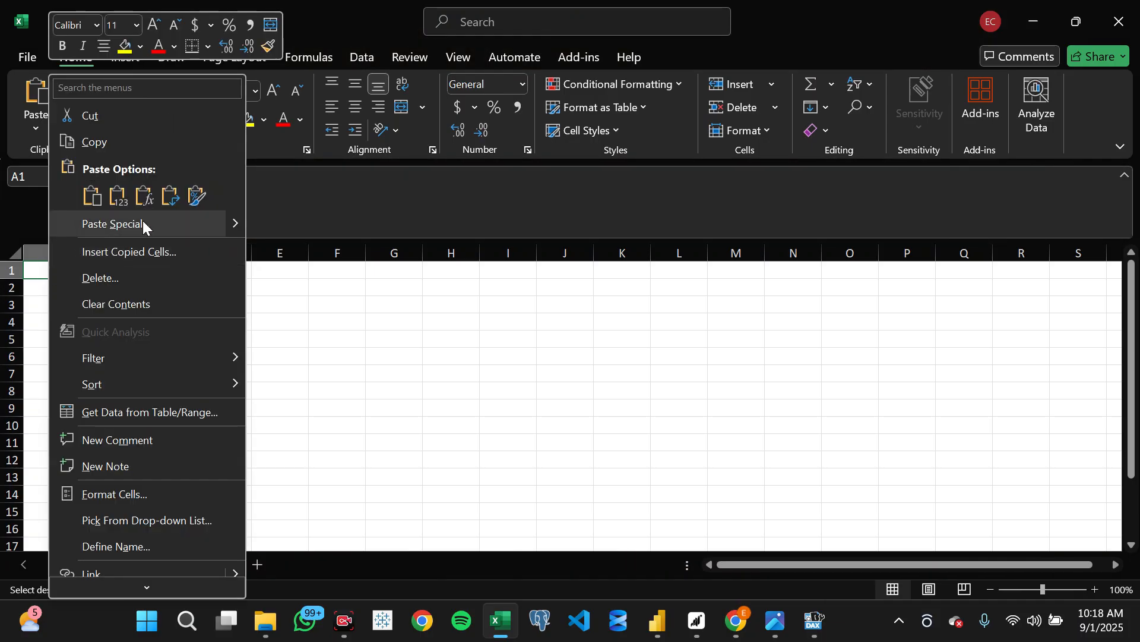
left_click(119, 197)
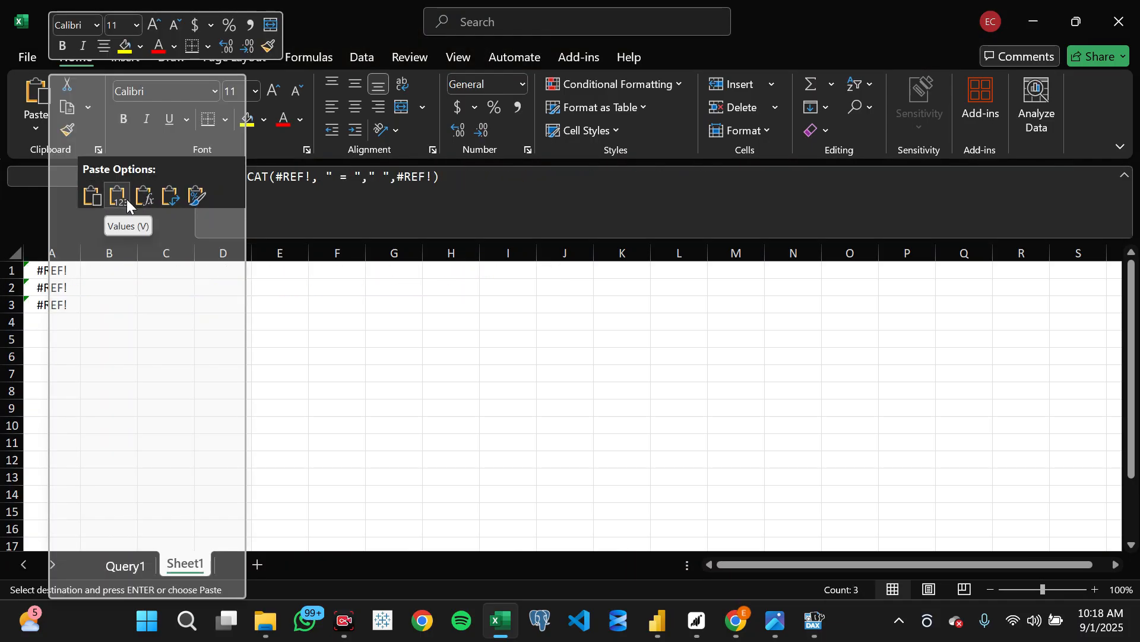
left_click(124, 198)
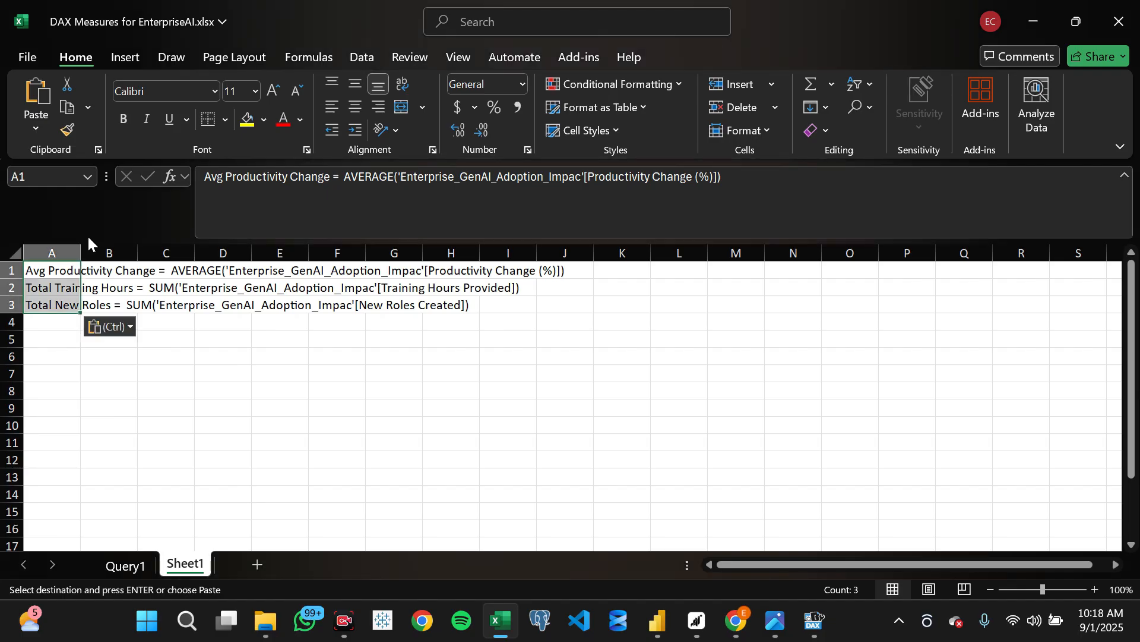
double_click(80, 249)
left_click(173, 387)
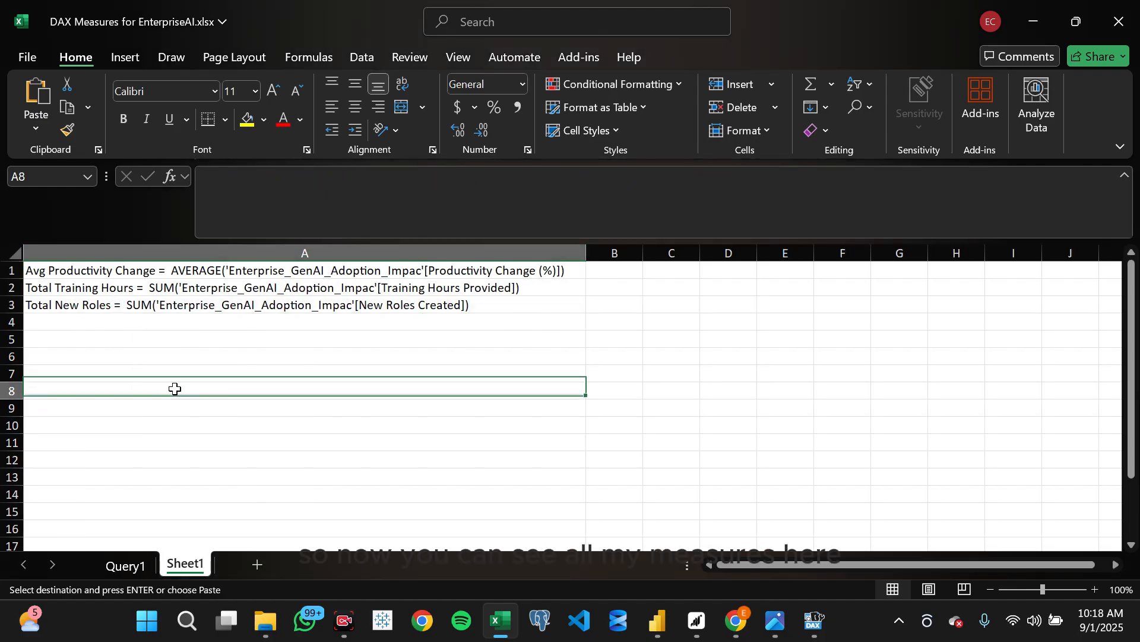